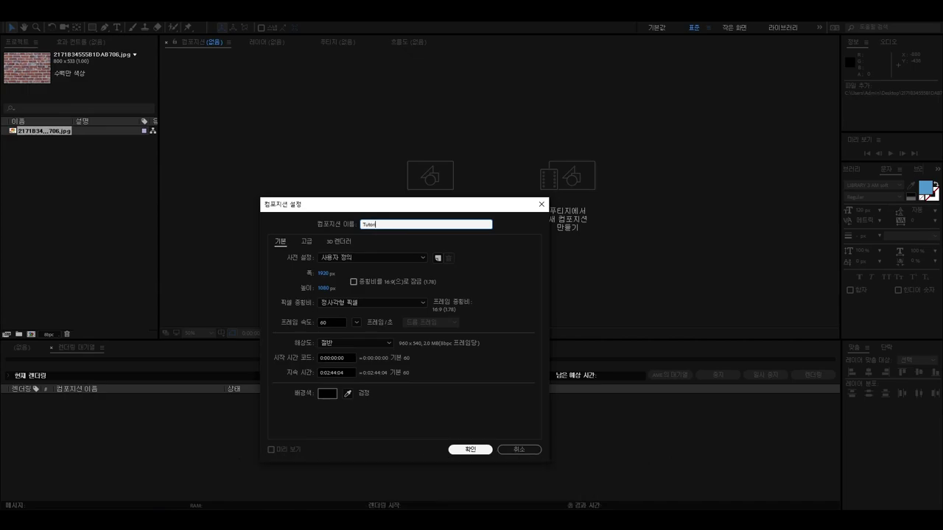
Add a text layer reading "your name" in the middle area of the Tutorial composition
{"action": "right_click", "coordinate": [305, 404]}
{"action": "key", "text": "Escape"}
{"action": "left_click", "coordinate": [117, 27]}
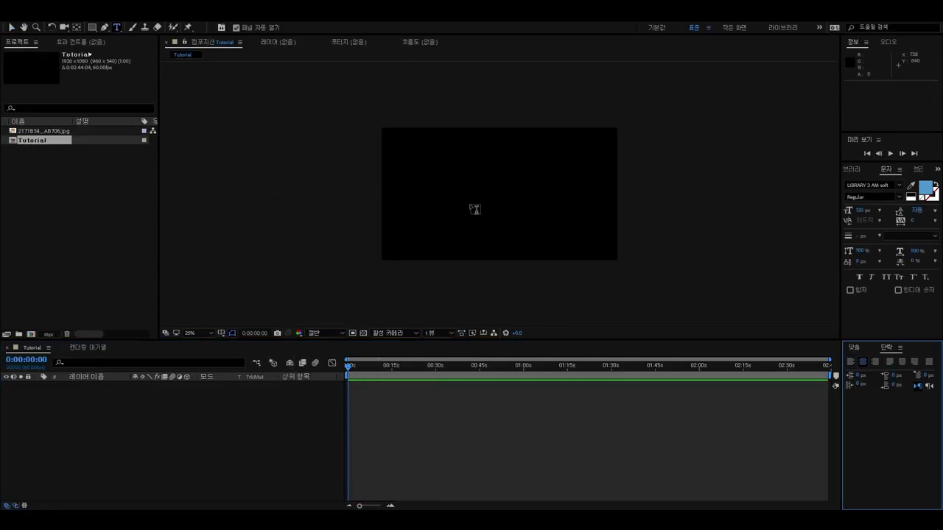
{"action": "left_click", "coordinate": [487, 202]}
{"action": "type", "text": "your name"}
{"action": "left_click", "coordinate": [11, 27]}
Center the "your name" text layer horizontally and vertically in the composition
{"action": "left_click_drag", "start_coordinate": [473, 193], "coordinate": [503, 192]}
{"action": "key", "text": "Caps_Lock"}
{"action": "left_click", "coordinate": [855, 348]}
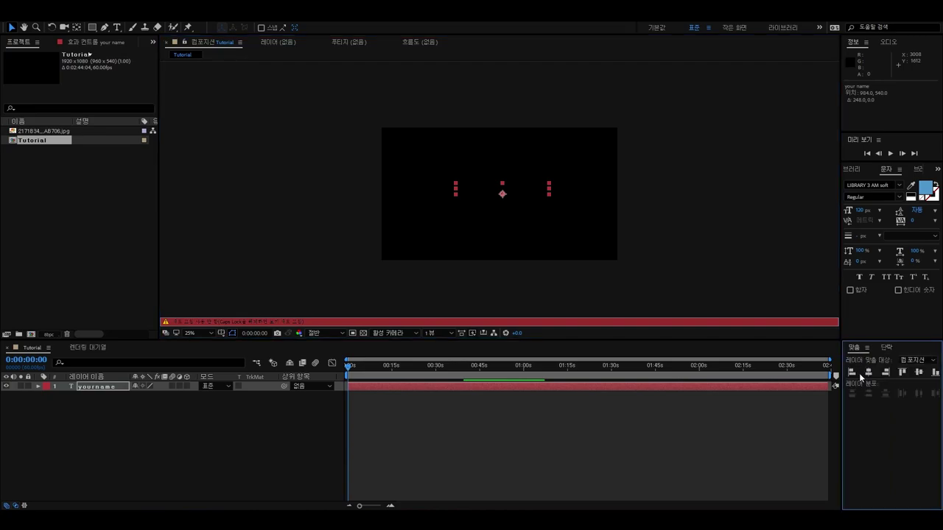
{"action": "left_click", "coordinate": [868, 373]}
{"action": "key", "text": "Caps_Lock"}
{"action": "left_click", "coordinate": [918, 372]}
{"action": "left_click", "coordinate": [473, 438]}
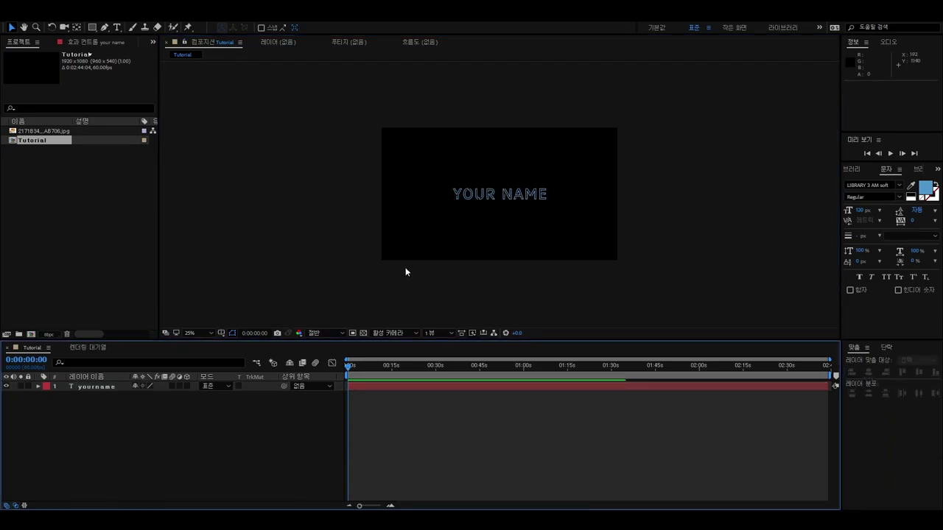
Place the brick image beneath the text layer, hide the text, and enlarge the image to about 160% width and 226% height
{"action": "key", "text": "period"}
{"action": "left_click_drag", "start_coordinate": [32, 132], "coordinate": [94, 405]}
{"action": "left_click", "coordinate": [6, 387]}
{"action": "key", "text": "comma"}
{"action": "left_click_drag", "start_coordinate": [548, 158], "coordinate": [578, 121]}
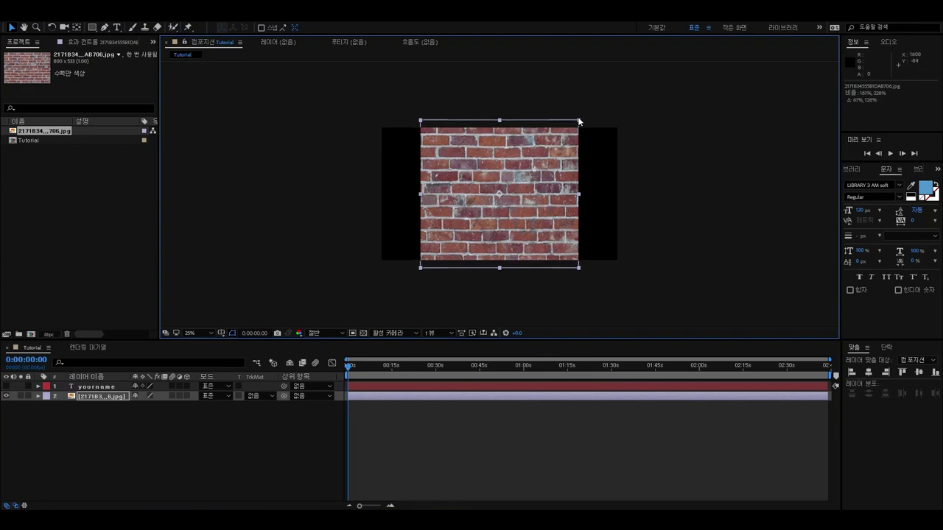
Duplicate the brick image layer twice and make layers 2 and 3 3D layers
{"action": "key", "text": "ctrl+d"}
{"action": "key", "text": "ctrl+d"}
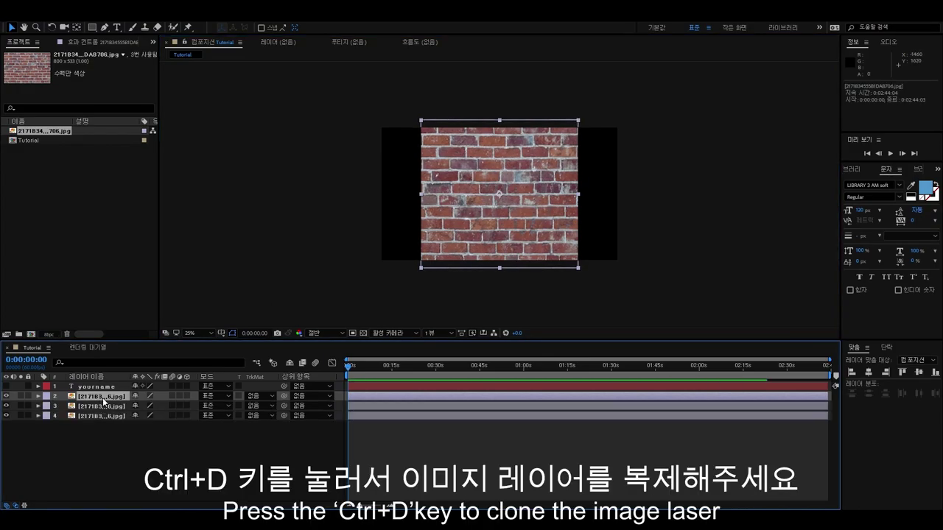
{"action": "left_click", "coordinate": [103, 407]}
{"action": "left_click", "coordinate": [187, 406]}
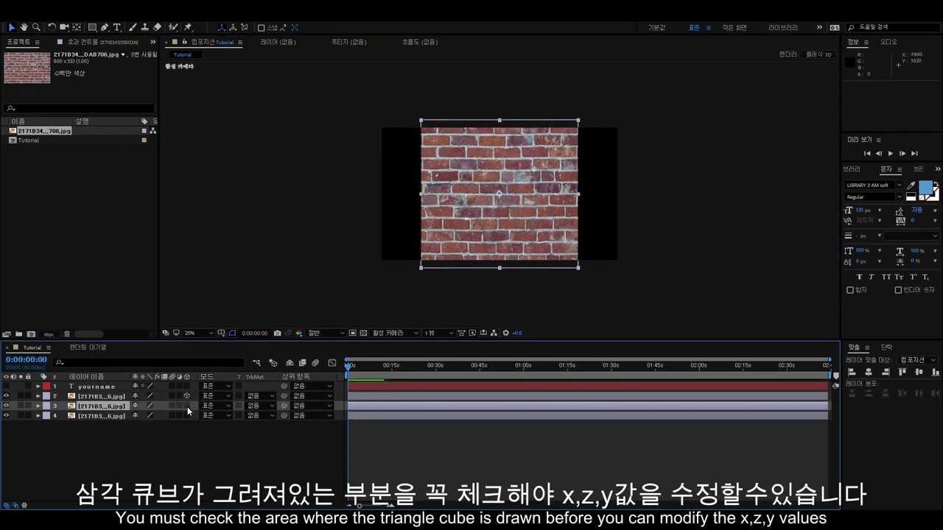
Form the right wall from brick layer 3 with Y Rotation 68°, X position about 1975 and vertical scale about 290%
{"action": "left_click", "coordinate": [39, 406]}
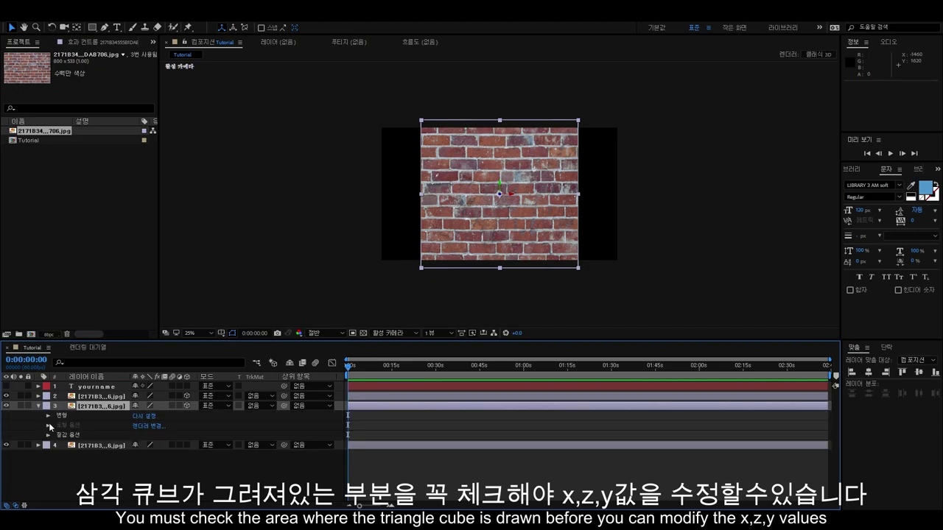
{"action": "left_click_drag", "start_coordinate": [145, 478], "coordinate": [177, 474]}
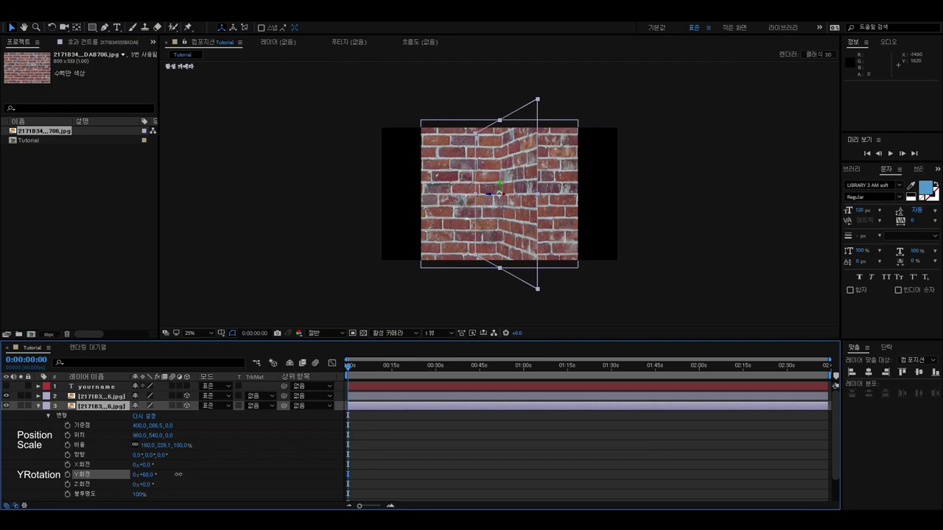
{"action": "left_click_drag", "start_coordinate": [527, 230], "coordinate": [668, 219]}
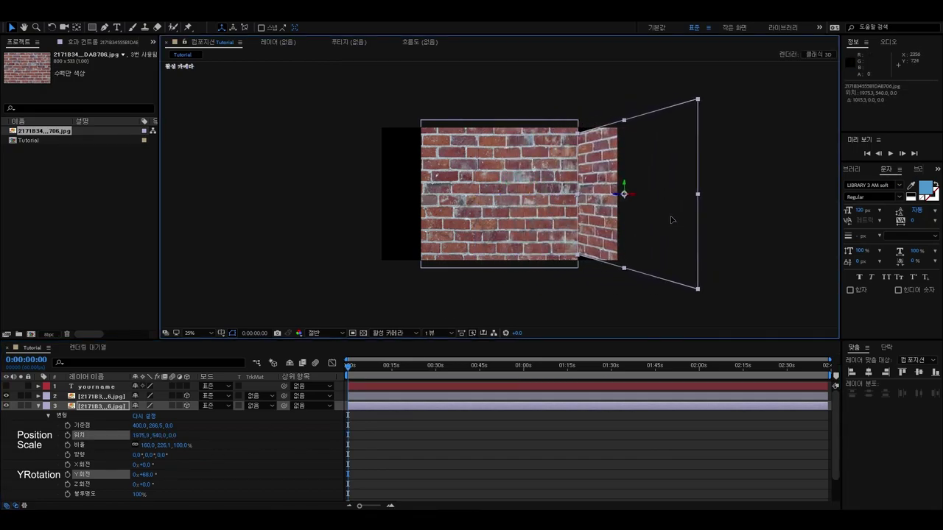
{"action": "left_click_drag", "start_coordinate": [625, 119], "coordinate": [625, 103]}
Stretch brick layer 2 to about 238% vertical scale and set its Y Rotation to -68°
{"action": "left_click", "coordinate": [530, 131]}
{"action": "left_click_drag", "start_coordinate": [504, 118], "coordinate": [502, 116]}
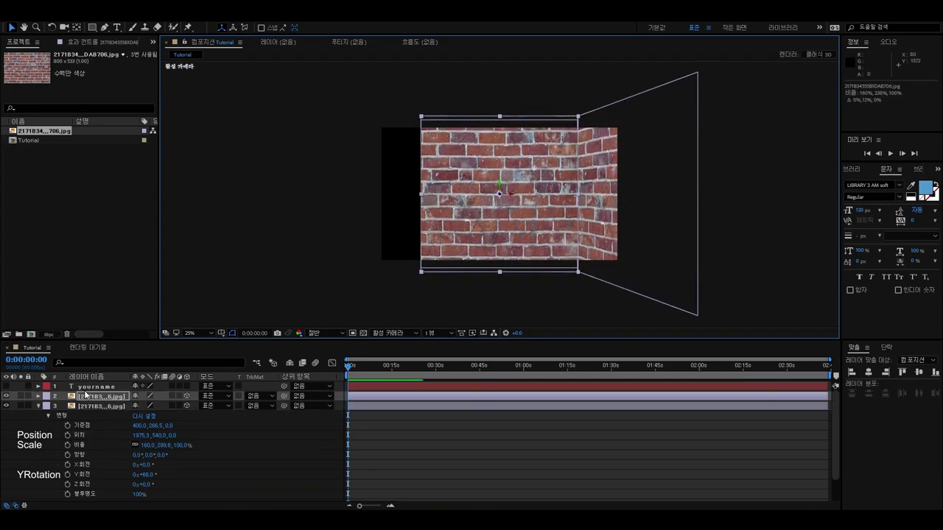
{"action": "left_click", "coordinate": [39, 396]}
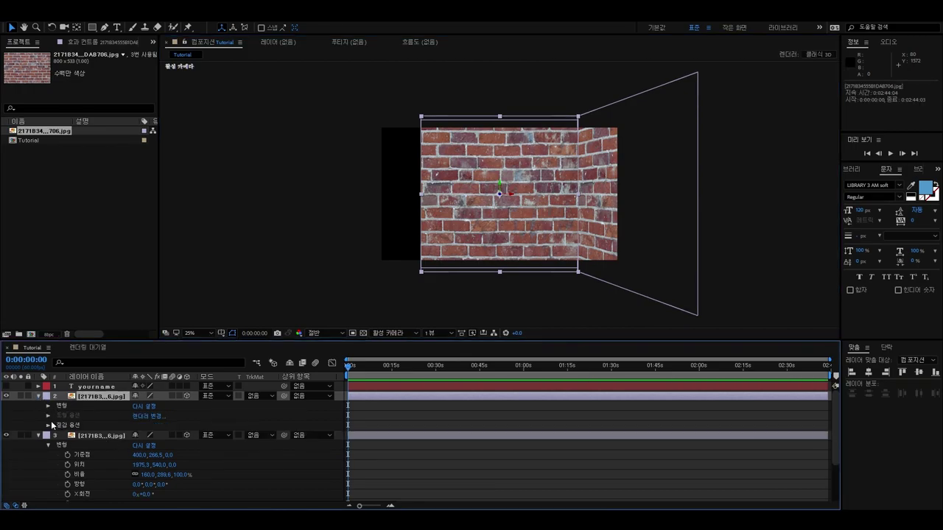
{"action": "scroll", "coordinate": [172, 458], "scroll_direction": "down", "scroll_amount": 3}
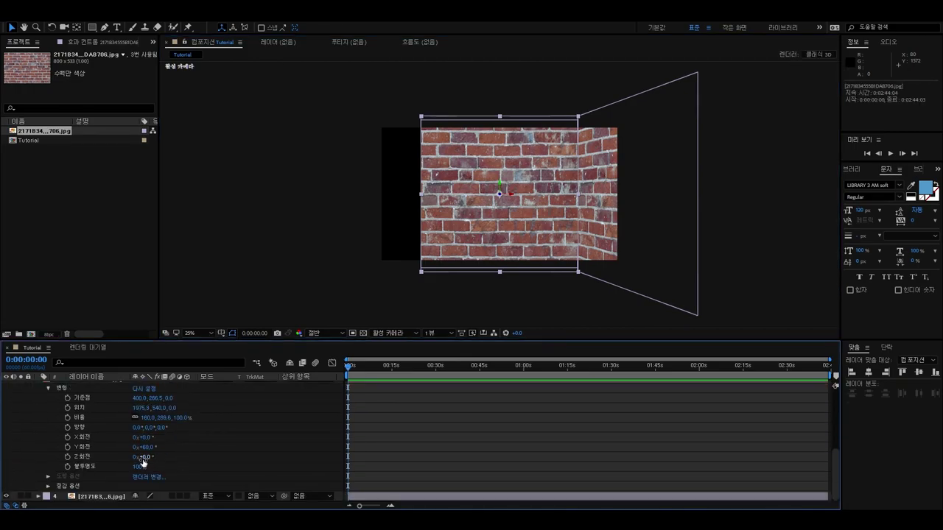
{"action": "scroll", "coordinate": [163, 448], "scroll_direction": "up", "scroll_amount": 5}
{"action": "left_click", "coordinate": [145, 447]}
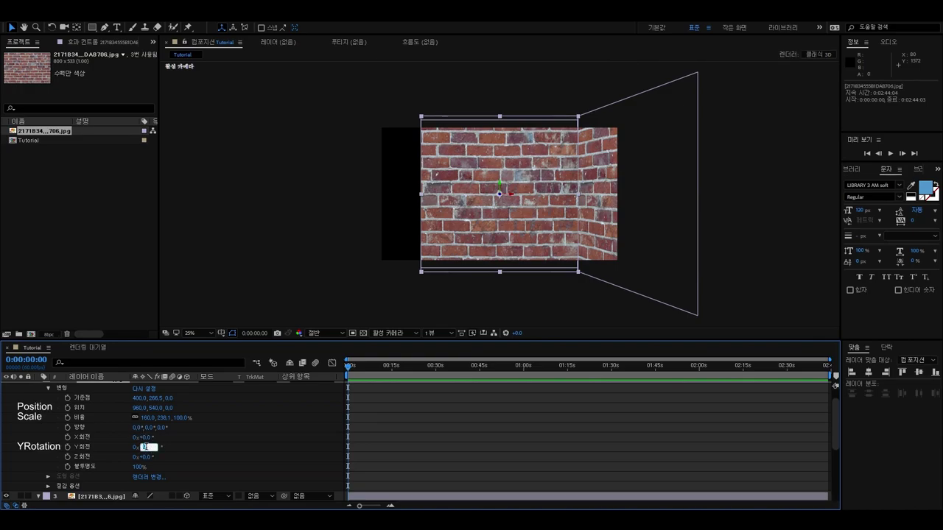
{"action": "type", "text": "-68"}
{"action": "key", "text": "Return"}
Move brick layer 2 to X position about -61 as the left wall and stretch its vertical scale to about 279%
{"action": "left_click_drag", "start_coordinate": [491, 246], "coordinate": [364, 230]}
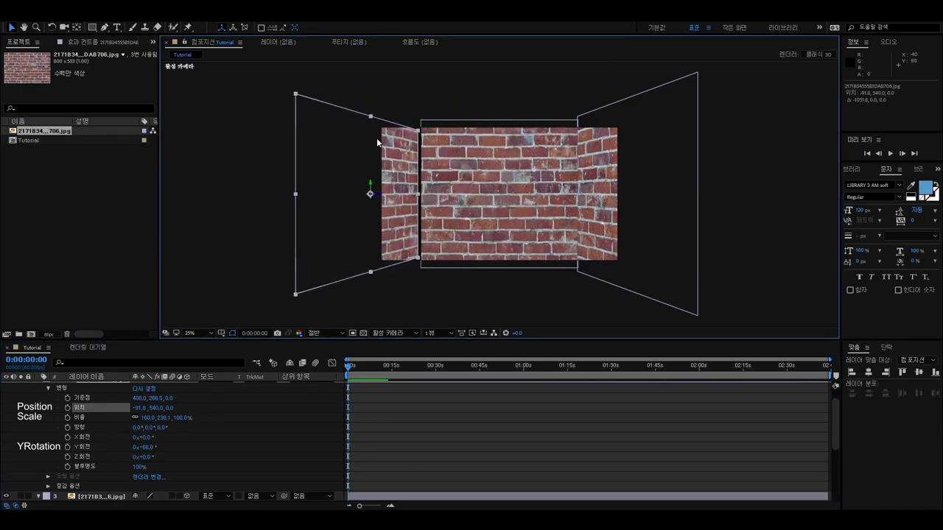
{"action": "left_click_drag", "start_coordinate": [370, 116], "coordinate": [372, 102]}
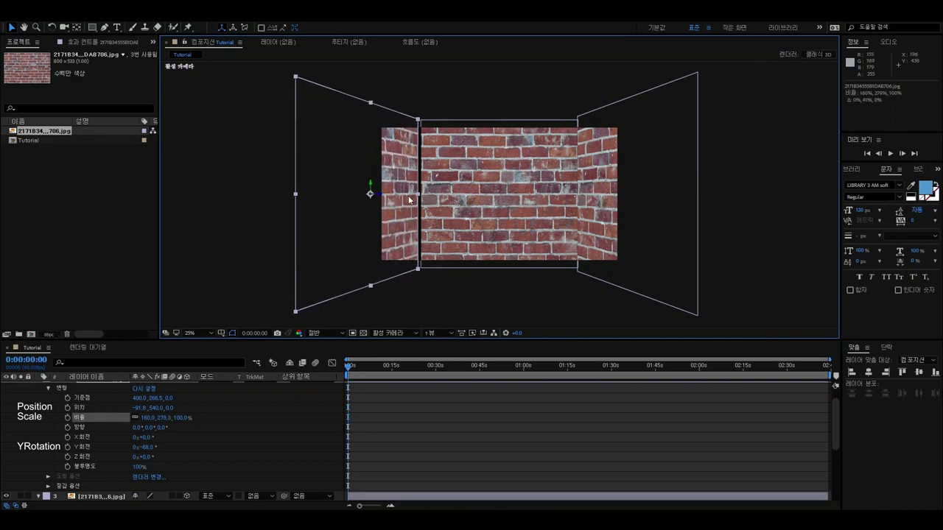
{"action": "left_click_drag", "start_coordinate": [406, 185], "coordinate": [398, 225]}
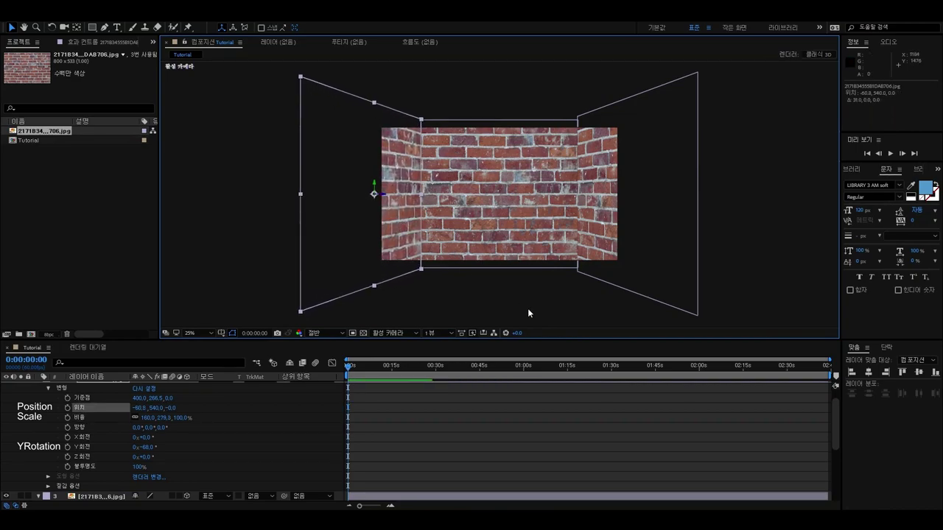
{"action": "left_click", "coordinate": [524, 312]}
Nudge the left wall sideways to X position about -55 to line up its inner edge with the back wall
{"action": "left_click", "coordinate": [400, 227]}
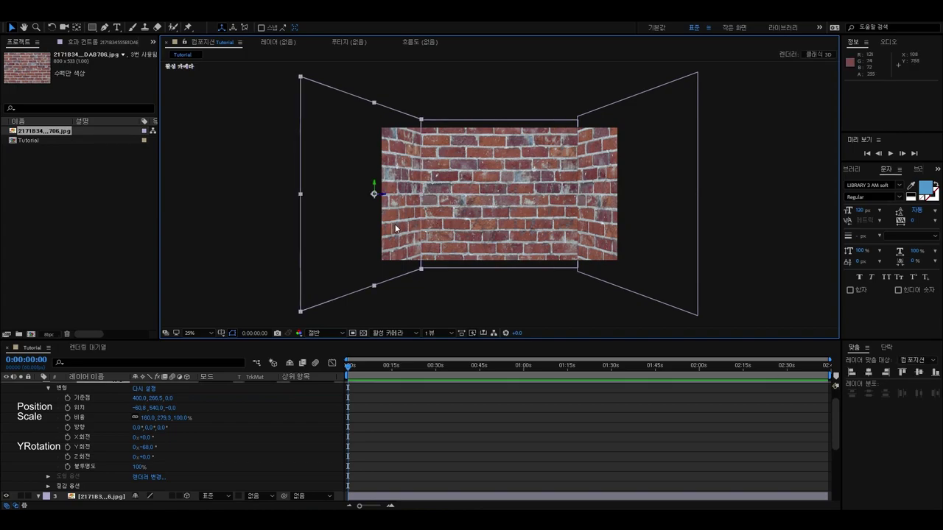
{"action": "left_click_drag", "start_coordinate": [400, 228], "coordinate": [402, 227]}
{"action": "left_click", "coordinate": [224, 193]}
{"action": "key", "text": "period"}
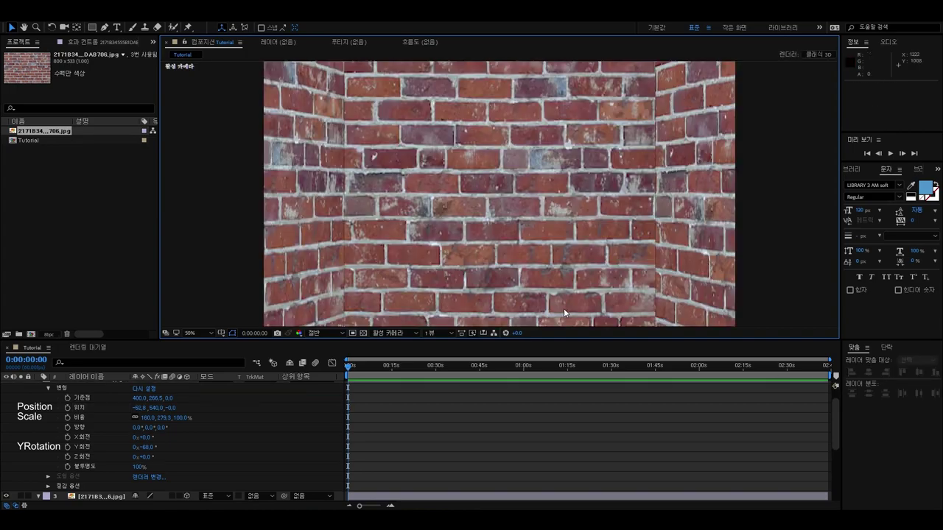
{"action": "left_click", "coordinate": [330, 253]}
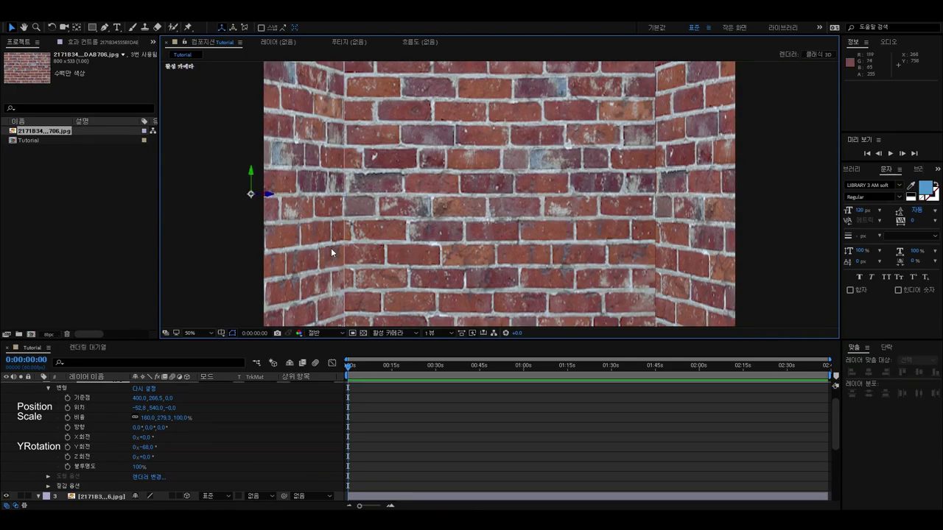
{"action": "left_click_drag", "start_coordinate": [304, 252], "coordinate": [306, 251]}
{"action": "key", "text": "comma"}
{"action": "left_click", "coordinate": [439, 292]}
{"action": "key", "text": "period"}
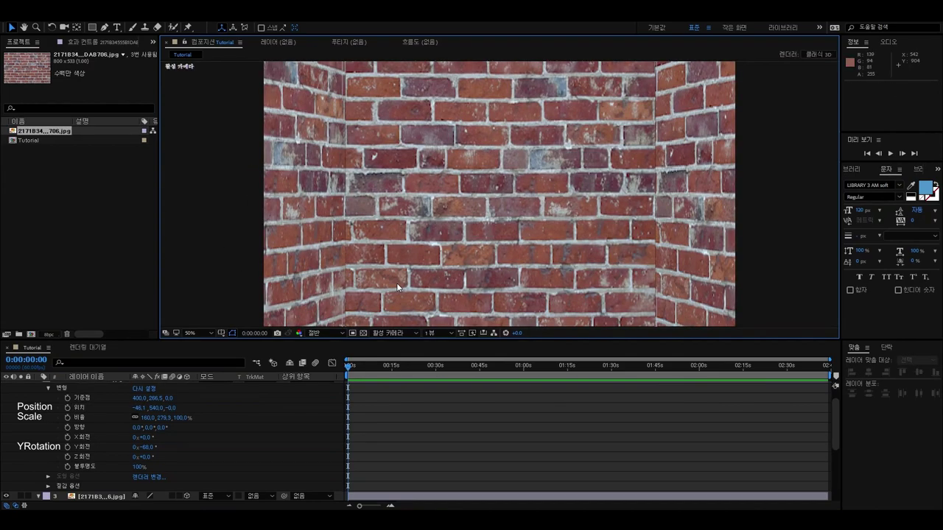
{"action": "key", "text": "comma"}
{"action": "left_click_drag", "start_coordinate": [378, 152], "coordinate": [375, 149]}
{"action": "left_click", "coordinate": [640, 200]}
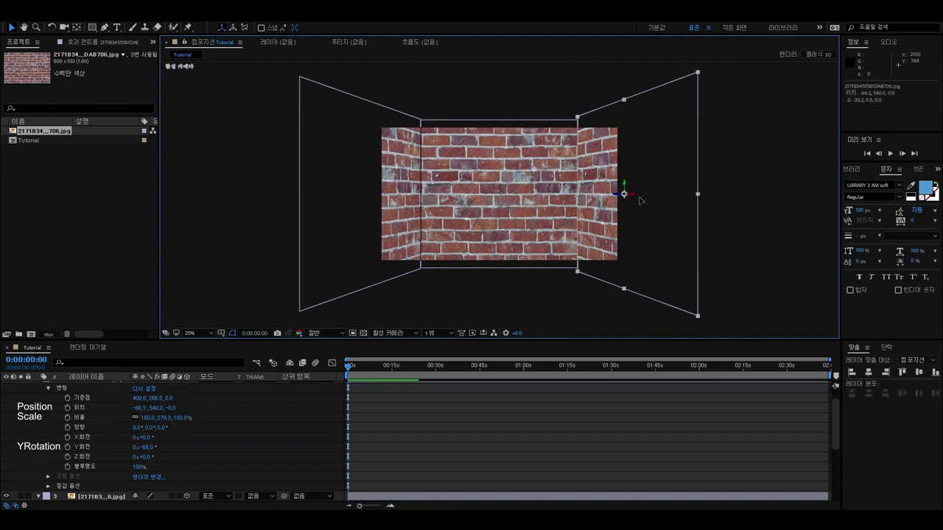
{"action": "left_click_drag", "start_coordinate": [350, 179], "coordinate": [352, 179]}
{"action": "left_click", "coordinate": [480, 280]}
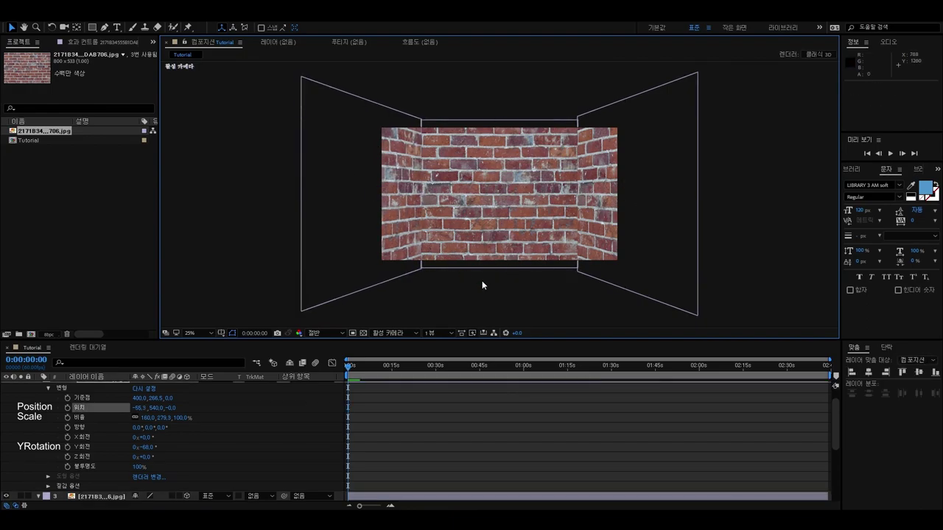
Apply the CC Vignette effect to the back wall in layer 4 and set its Amount to 165
{"action": "scroll", "coordinate": [62, 414], "scroll_direction": "up", "scroll_amount": 2}
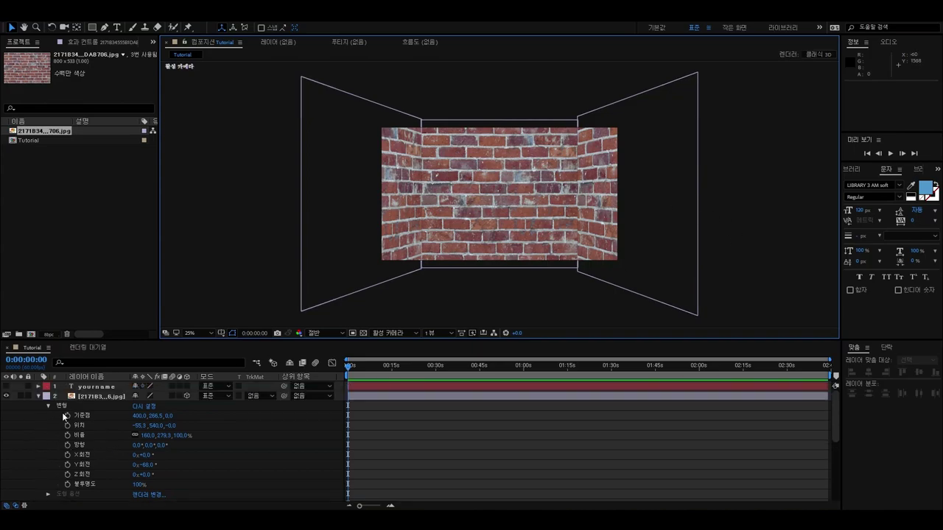
{"action": "left_click", "coordinate": [40, 396]}
{"action": "left_click", "coordinate": [39, 406]}
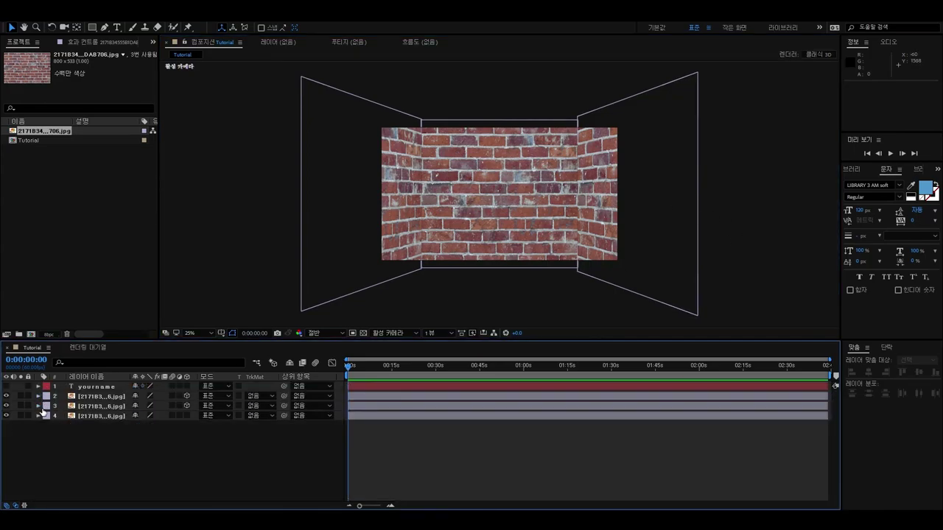
{"action": "left_click", "coordinate": [118, 416]}
{"action": "key", "text": "ctrl+space"}
{"action": "type", "text": "cc v"}
{"action": "left_click", "coordinate": [92, 423]}
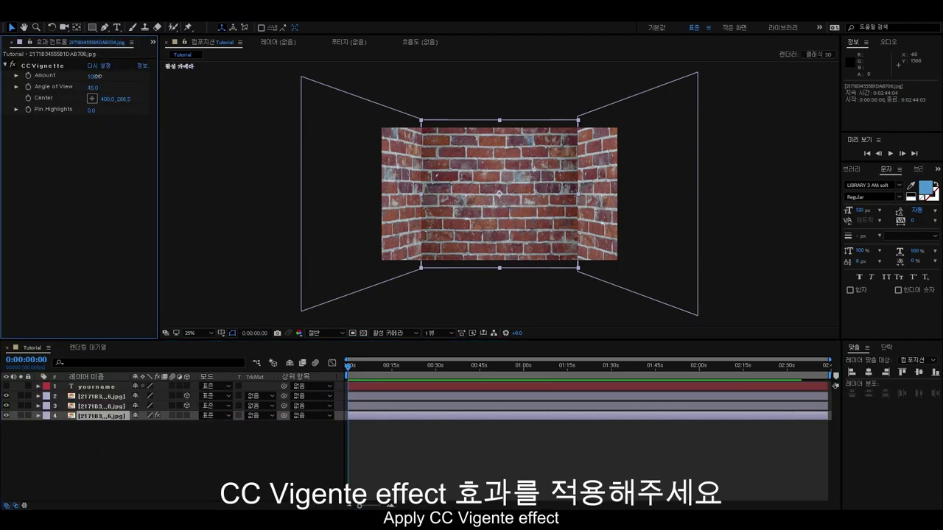
{"action": "left_click_drag", "start_coordinate": [94, 76], "coordinate": [125, 79]}
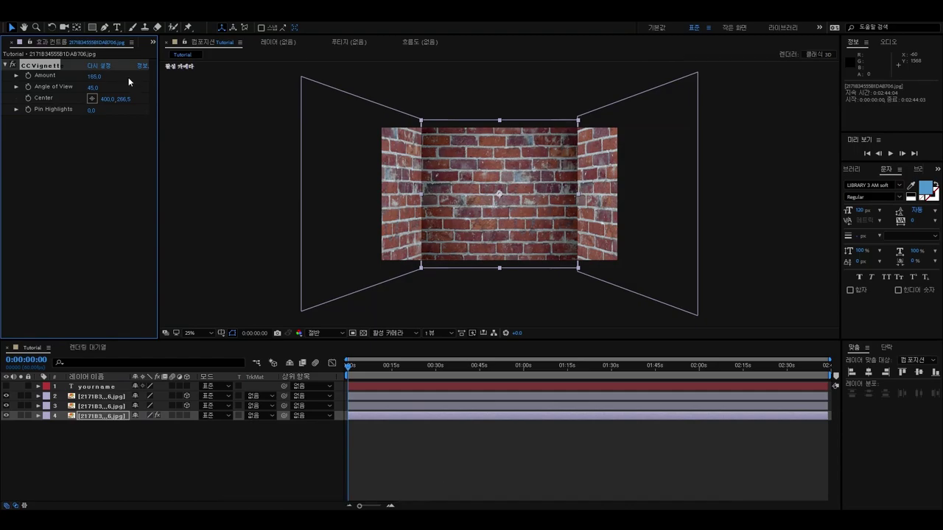
Copy the back wall's CC Vignette effect onto the right and left wall layers and check the corners up close
{"action": "left_click", "coordinate": [98, 405]}
{"action": "key", "text": "ctrl+v"}
{"action": "left_click", "coordinate": [101, 398]}
{"action": "key", "text": "ctrl+v"}
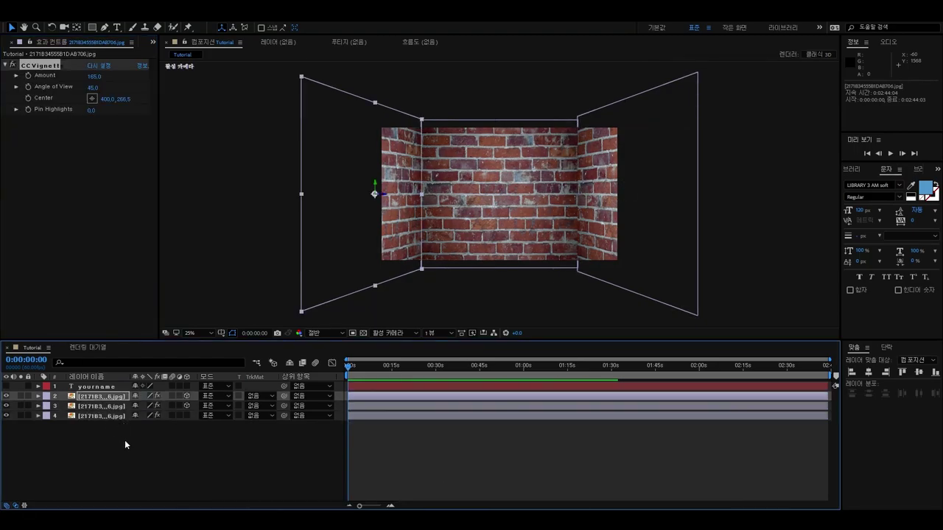
{"action": "left_click", "coordinate": [126, 444]}
{"action": "left_click", "coordinate": [561, 319]}
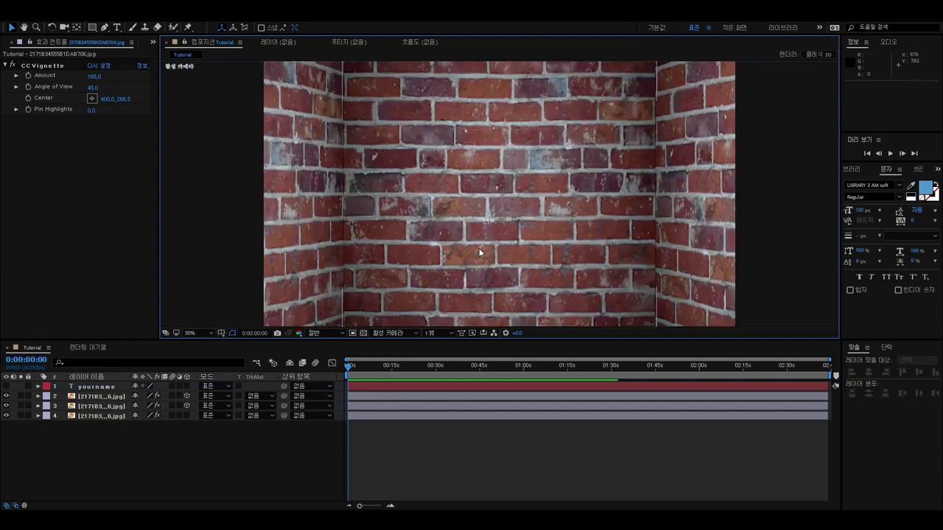
Raise the left wall's CC Vignette Amount to 225 and darken the right wall's vignette to match
{"action": "left_click", "coordinate": [94, 400]}
{"action": "left_click_drag", "start_coordinate": [94, 77], "coordinate": [121, 79]}
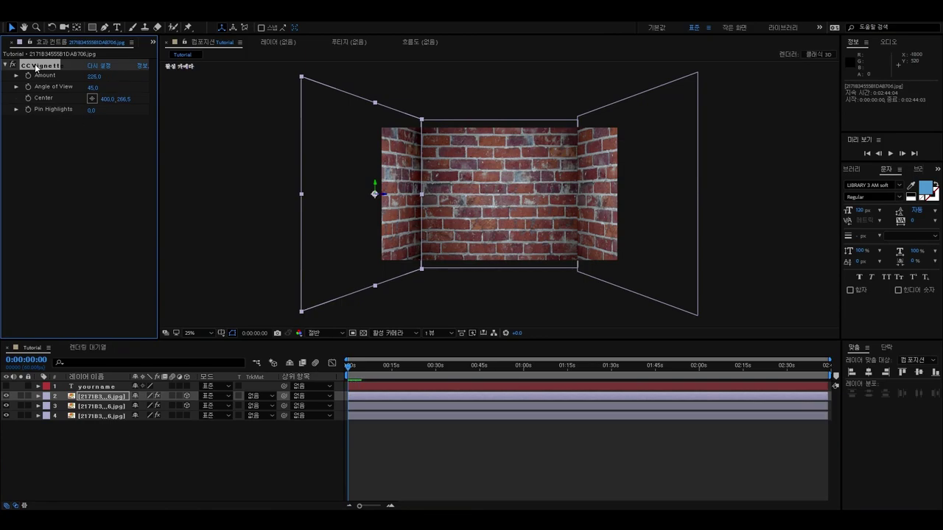
{"action": "left_click", "coordinate": [6, 406]}
{"action": "left_click", "coordinate": [7, 406]}
{"action": "left_click", "coordinate": [102, 406]}
{"action": "left_click", "coordinate": [95, 77]}
{"action": "key", "text": "Return"}
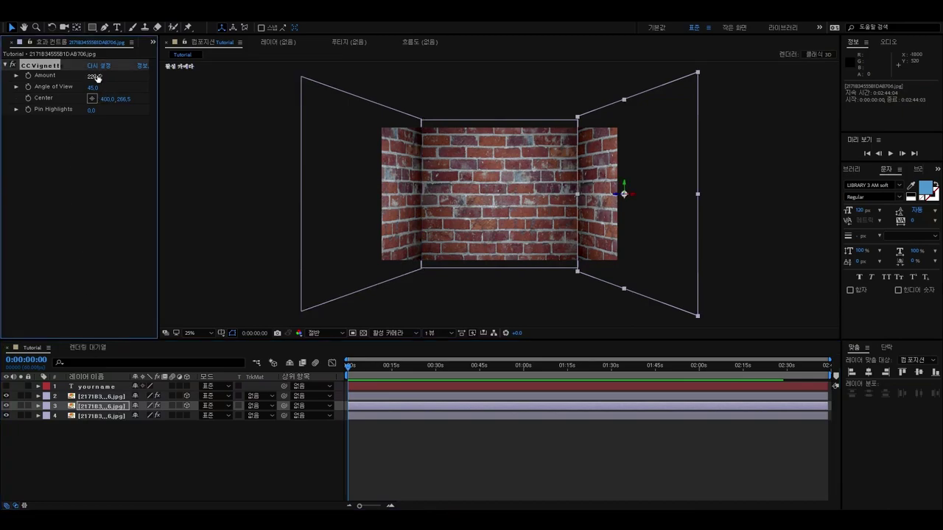
{"action": "left_click", "coordinate": [226, 229]}
Set the CC Vignette Amount of the back wall in layer 4 to 245
{"action": "left_click", "coordinate": [102, 415]}
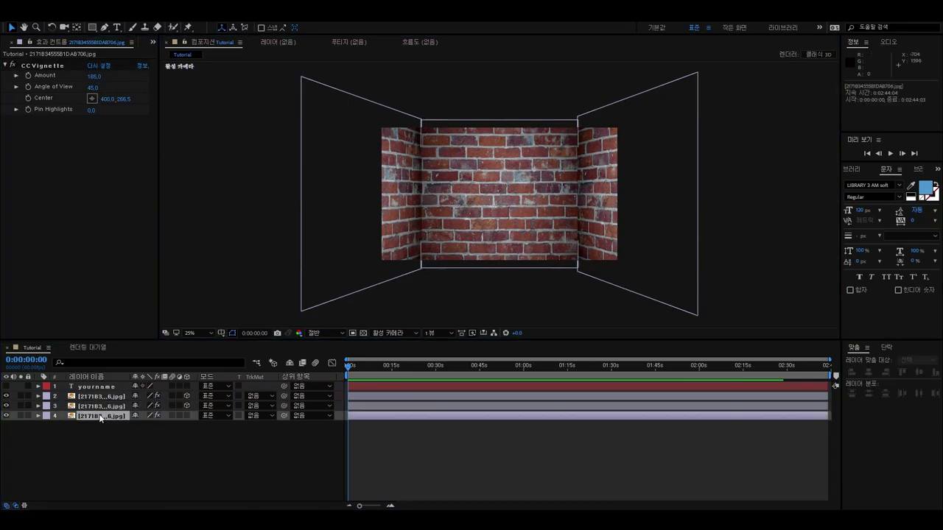
{"action": "left_click_drag", "start_coordinate": [102, 75], "coordinate": [134, 76]}
{"action": "left_click", "coordinate": [207, 183]}
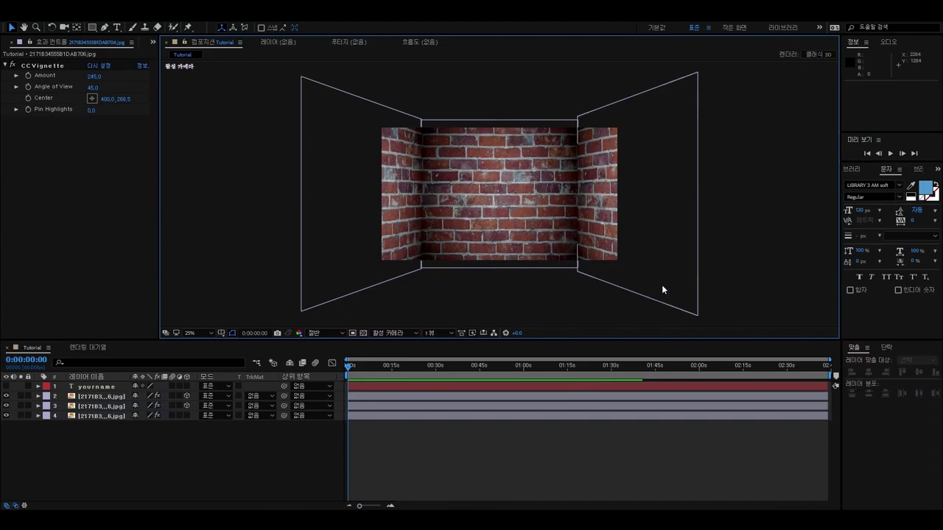
Set the left wall's Y Rotation to -77°
{"action": "left_click", "coordinate": [38, 399]}
{"action": "left_click", "coordinate": [38, 396]}
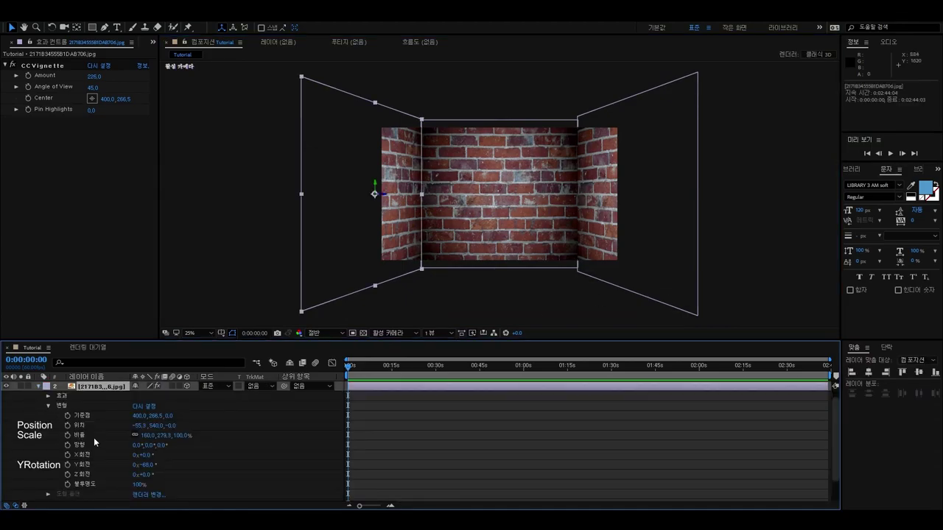
{"action": "left_click_drag", "start_coordinate": [146, 465], "coordinate": [139, 464]}
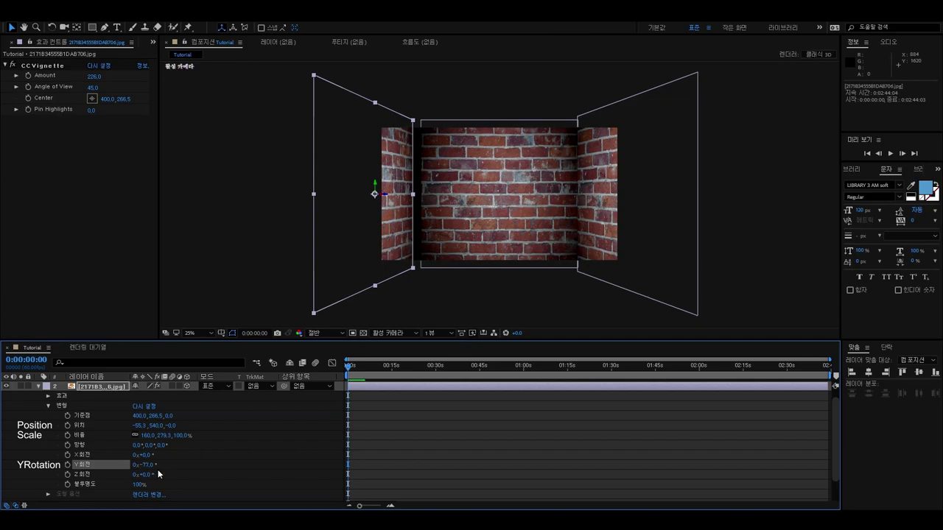
{"action": "scroll", "coordinate": [211, 451], "scroll_direction": "down", "scroll_amount": 1}
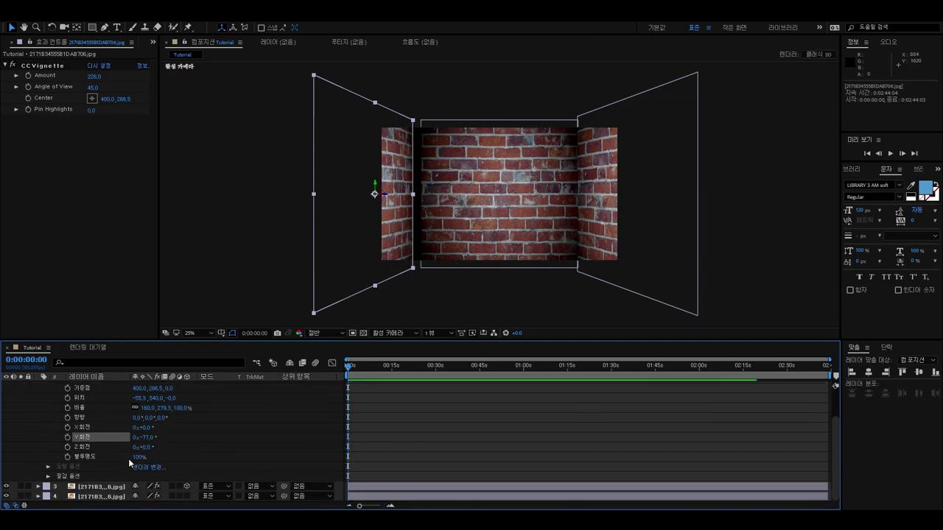
Set the right wall's Y Rotation in layer 3 to 77°
{"action": "left_click", "coordinate": [96, 486]}
{"action": "left_click", "coordinate": [38, 486]}
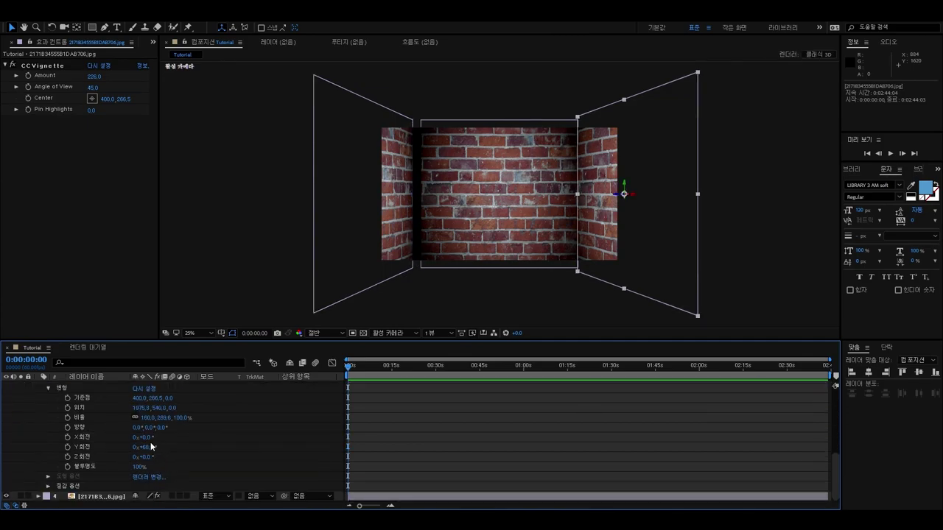
{"action": "left_click", "coordinate": [146, 447]}
{"action": "type", "text": "77"}
{"action": "key", "text": "Return"}
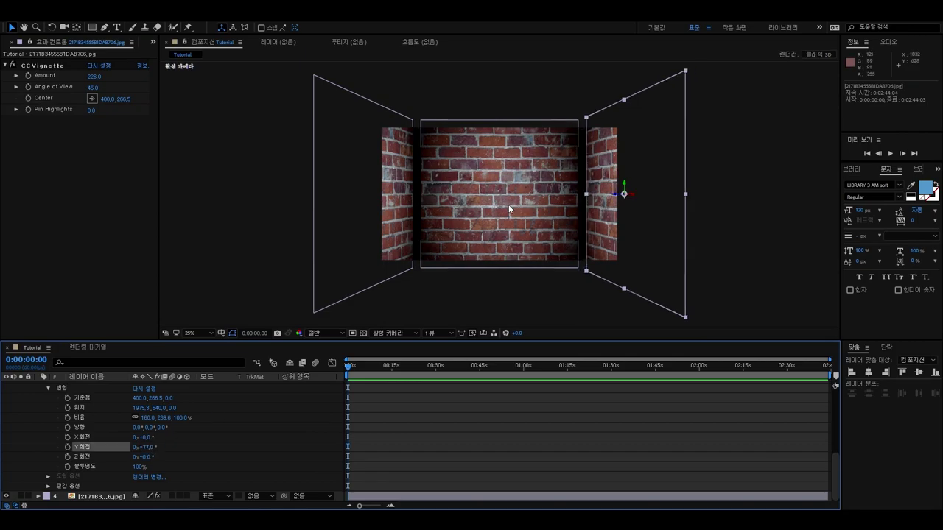
Widen the back wall in layer 4 until its edges meet both side walls, and check the corners up close
{"action": "left_click", "coordinate": [508, 204]}
{"action": "left_click_drag", "start_coordinate": [577, 195], "coordinate": [585, 190]}
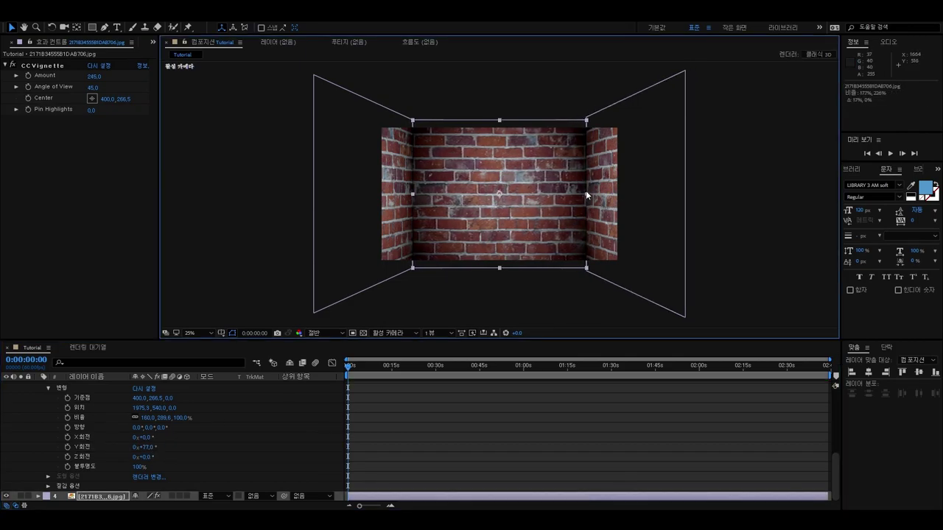
{"action": "left_click", "coordinate": [761, 246]}
{"action": "scroll", "coordinate": [579, 288], "scroll_direction": "up", "scroll_amount": 2}
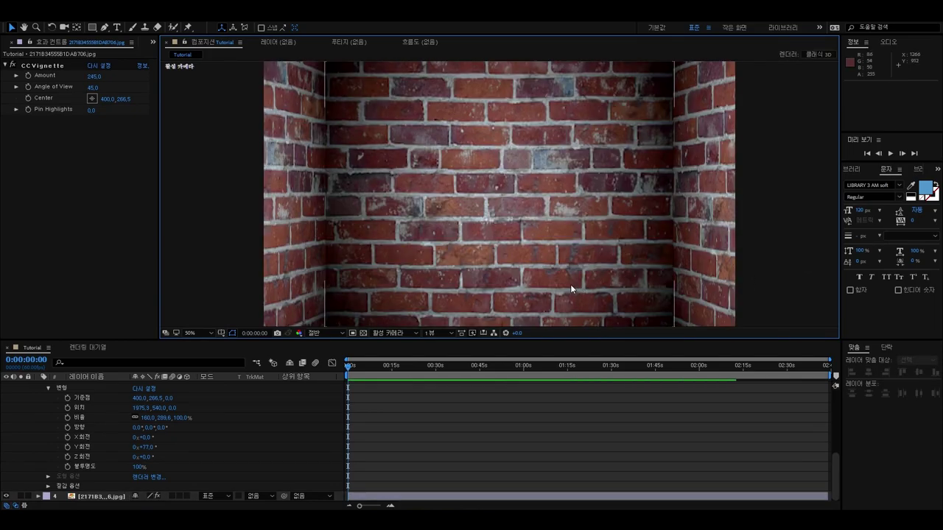
{"action": "scroll", "coordinate": [520, 281], "scroll_direction": "down", "scroll_amount": 2}
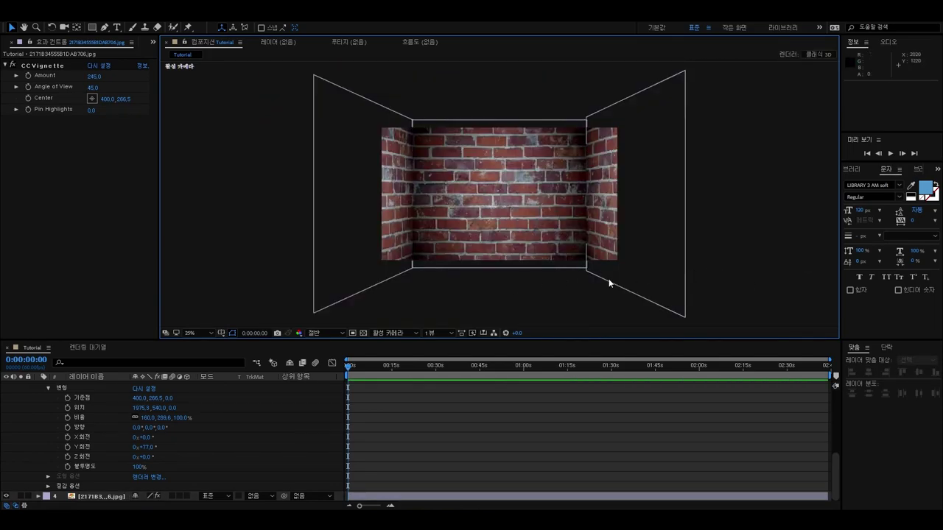
Apply the Tint (색조) effect to the left wall in layer 2
{"action": "scroll", "coordinate": [130, 406], "scroll_direction": "up", "scroll_amount": 10}
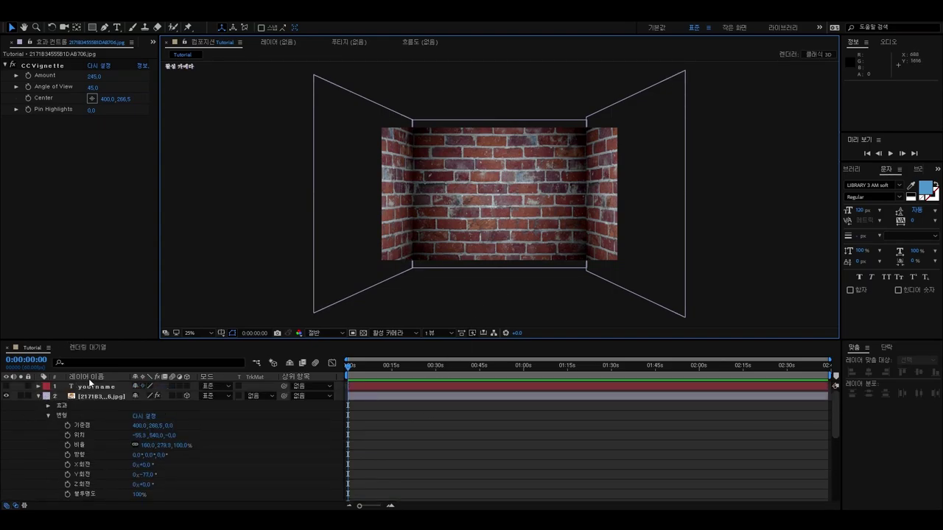
{"action": "left_click", "coordinate": [93, 395]}
{"action": "key", "text": "ctrl+space"}
{"action": "type", "text": "색조"}
{"action": "key", "text": "Return"}
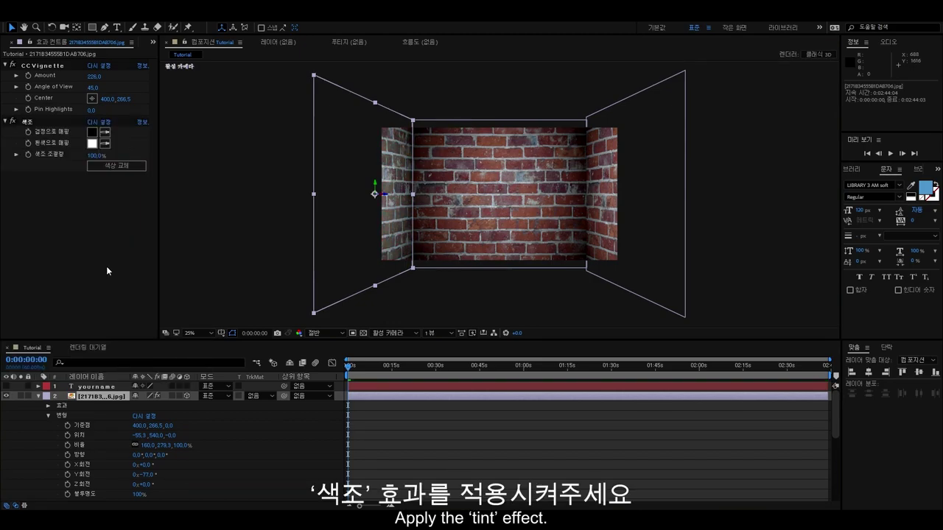
Set the Map White To colour of the left wall's Tint to a muted olive brown, #6C664F
{"action": "left_click", "coordinate": [92, 143]}
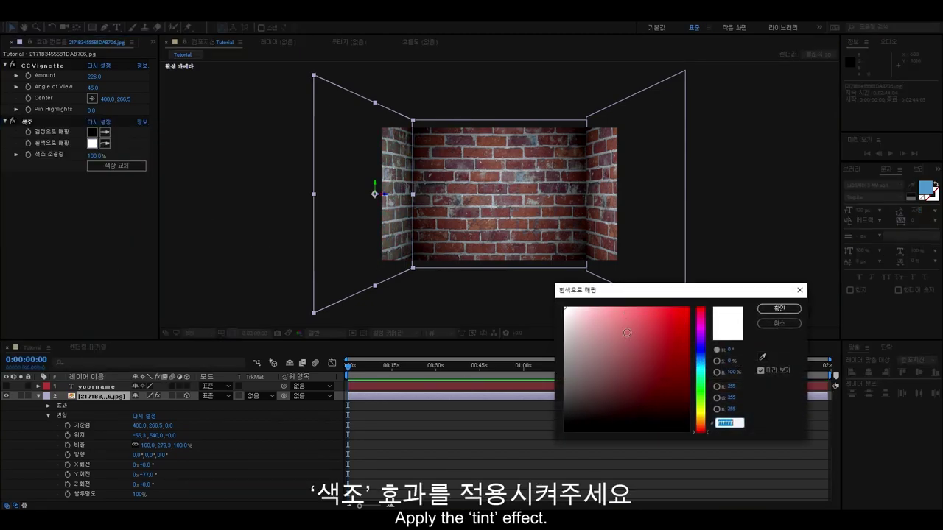
{"action": "left_click", "coordinate": [702, 417]}
{"action": "left_click", "coordinate": [612, 373]}
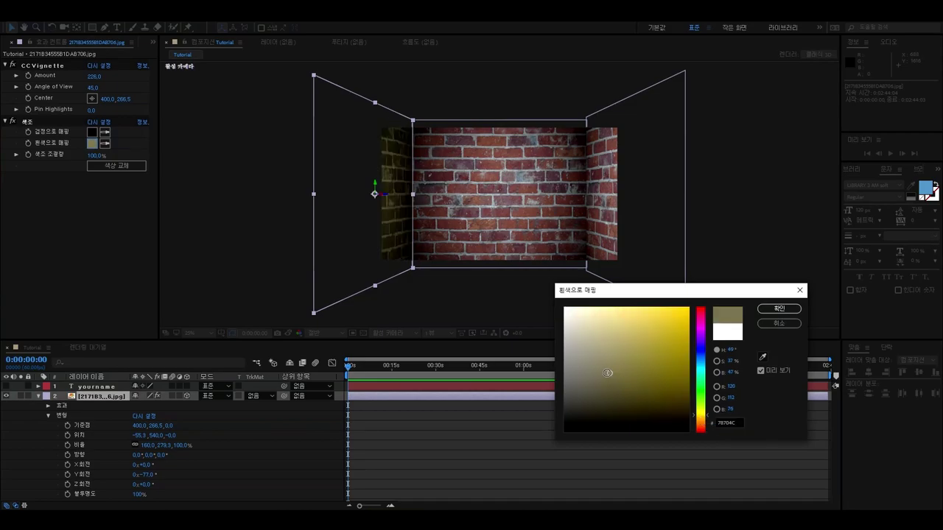
{"action": "left_click", "coordinate": [605, 381]}
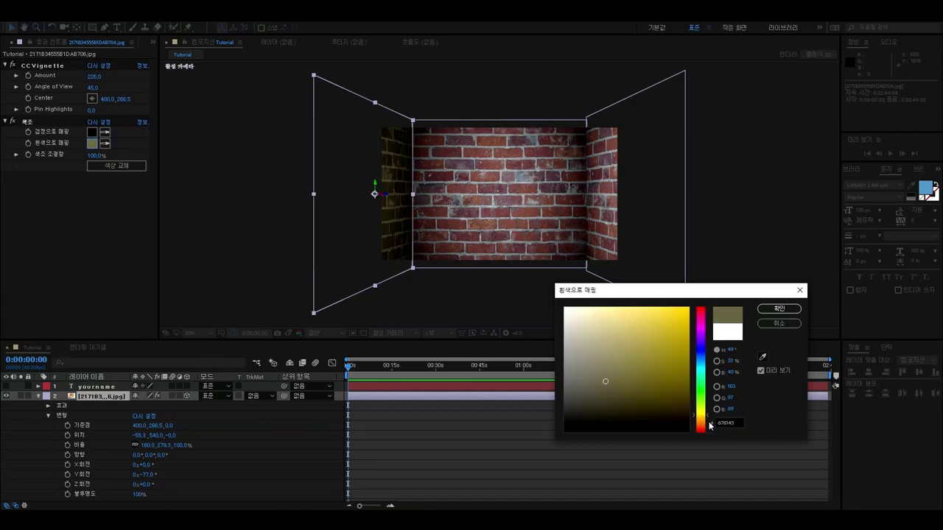
{"action": "left_click_drag", "start_coordinate": [739, 423], "coordinate": [701, 423]}
{"action": "type", "text": "ADBEAFDEFAEDAA"}
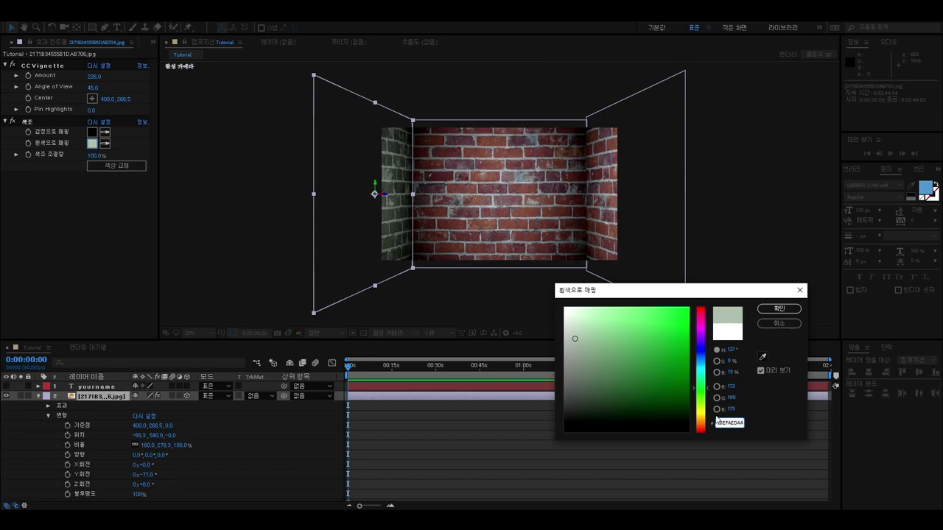
{"action": "key", "text": "ctrl+a"}
{"action": "type", "text": "00EDAA"}
{"action": "left_click_drag", "start_coordinate": [704, 403], "coordinate": [702, 417]}
{"action": "left_click_drag", "start_coordinate": [616, 386], "coordinate": [598, 379]}
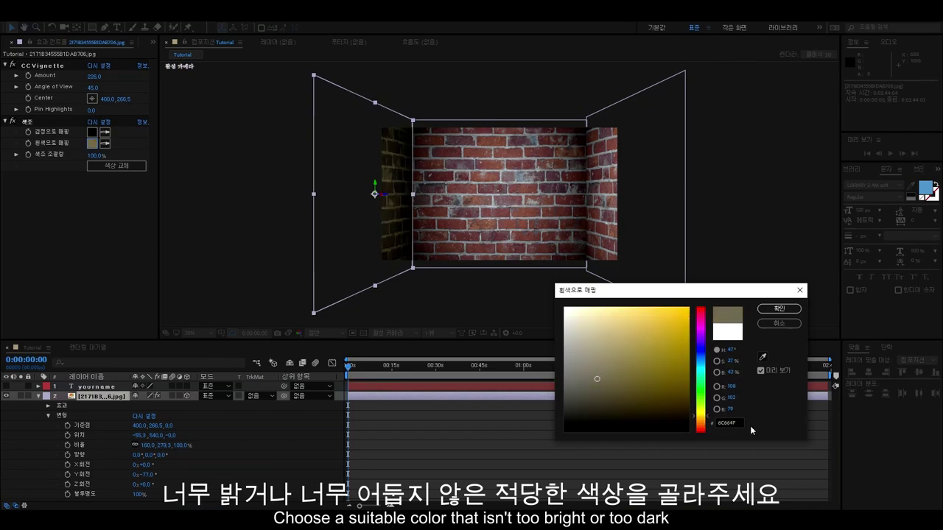
{"action": "left_click", "coordinate": [779, 308]}
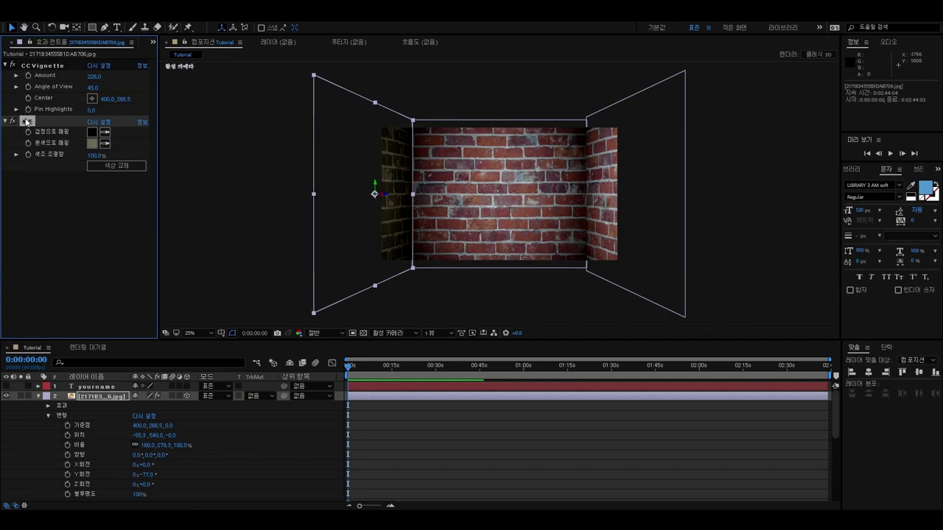
Copy the left wall's Tint effect onto the right wall in layer 3 and the back wall in layer 4
{"action": "scroll", "coordinate": [101, 424], "scroll_direction": "down", "scroll_amount": 3}
{"action": "left_click", "coordinate": [92, 408]}
{"action": "key", "text": "ctrl+v"}
{"action": "scroll", "coordinate": [113, 442], "scroll_direction": "down", "scroll_amount": 1}
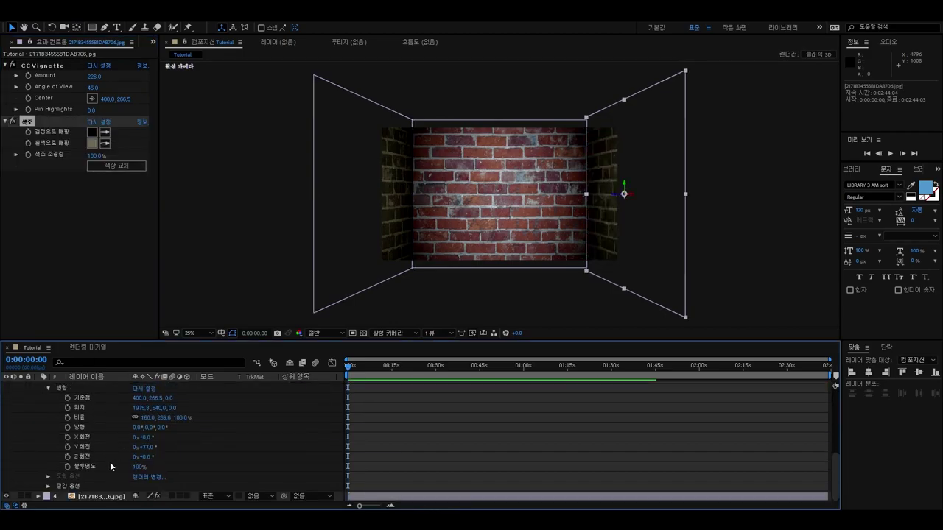
{"action": "left_click", "coordinate": [111, 499]}
{"action": "key", "text": "ctrl+v"}
{"action": "left_click", "coordinate": [222, 242]}
Collapse the expanded properties of the wall layers in the timeline
{"action": "scroll", "coordinate": [219, 453], "scroll_direction": "up", "scroll_amount": 1}
{"action": "scroll", "coordinate": [72, 439], "scroll_direction": "up", "scroll_amount": 6}
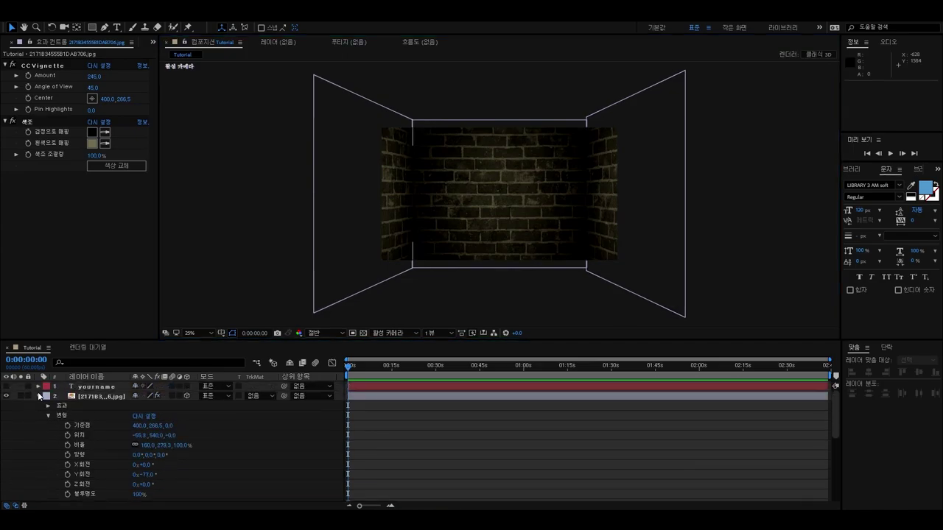
{"action": "left_click", "coordinate": [38, 396]}
{"action": "left_click", "coordinate": [39, 405]}
{"action": "left_click", "coordinate": [39, 415]}
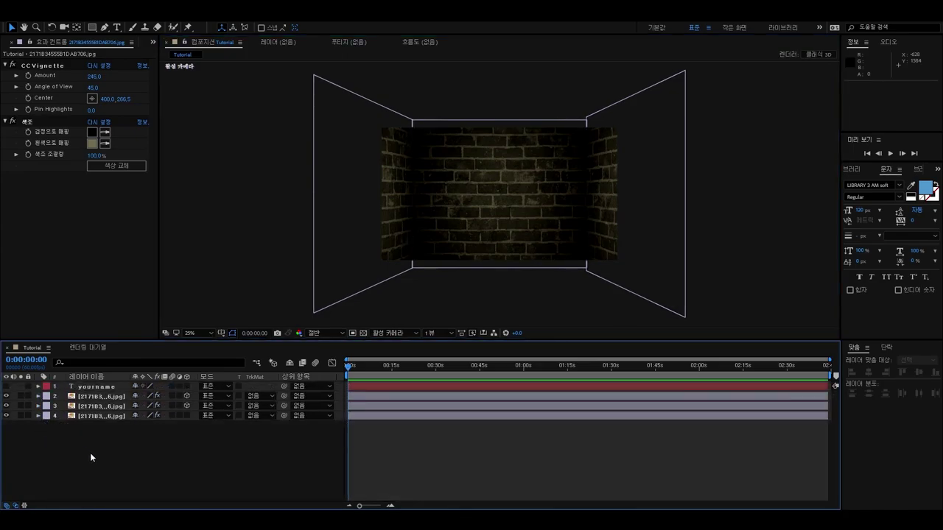
Pre-compose the three brick wall layers into one composition named BG
{"action": "left_click_drag", "start_coordinate": [90, 459], "coordinate": [104, 394]}
{"action": "right_click", "coordinate": [90, 406]}
{"action": "left_click", "coordinate": [190, 418]}
{"action": "type", "text": "ㅠ"}
{"action": "key", "text": "BackSpace"}
{"action": "type", "text": "BG"}
{"action": "left_click", "coordinate": [589, 317]}
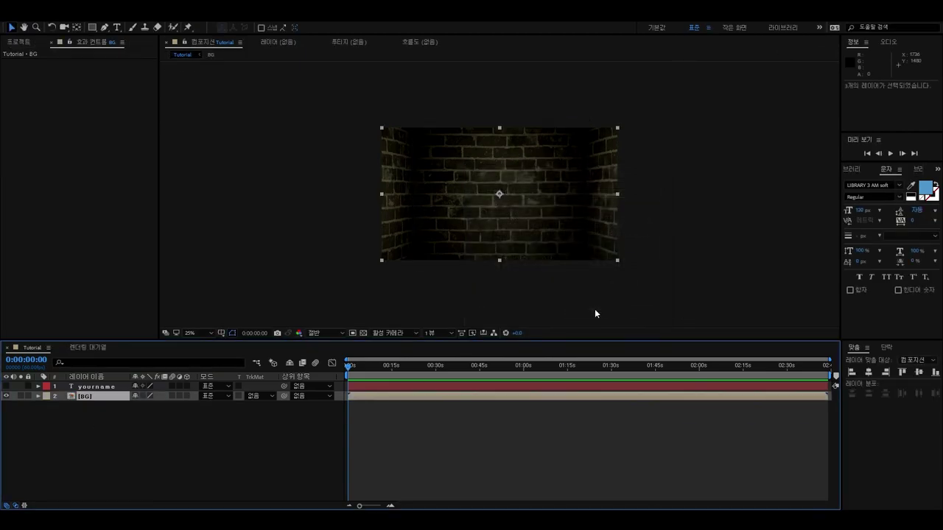
Make the "your name" text layer visible in front of the brick room
{"action": "left_click", "coordinate": [96, 387]}
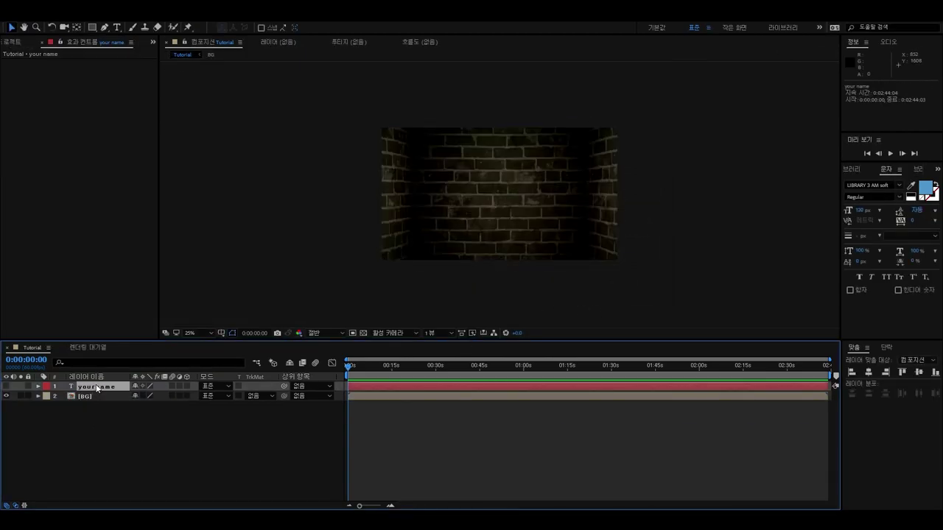
{"action": "left_click", "coordinate": [7, 387]}
{"action": "left_click", "coordinate": [158, 420]}
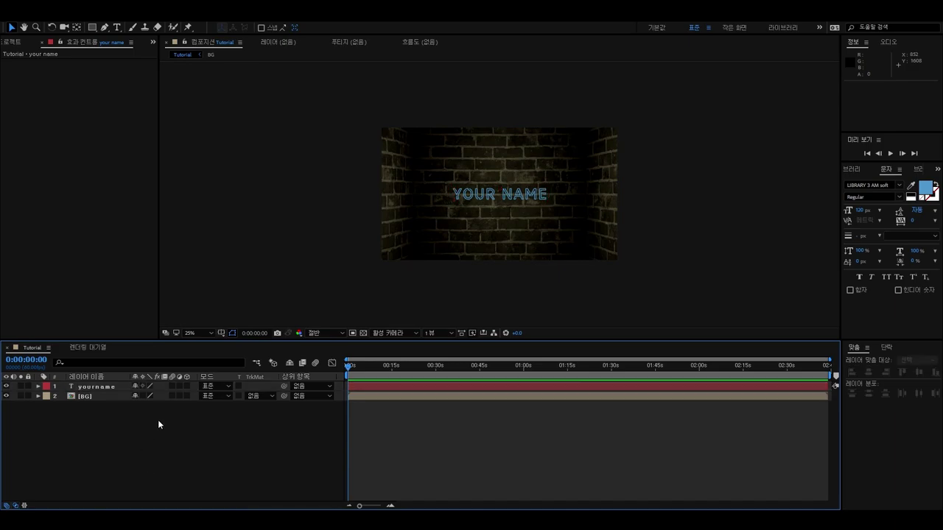
Apply the Glow (광선) effect to the "your name" text layer and duplicate the effect
{"action": "left_click", "coordinate": [102, 386]}
{"action": "key", "text": "ctrl+space"}
{"action": "type", "text": "r"}
{"action": "key", "text": "BackSpace"}
{"action": "type", "text": "광선"}
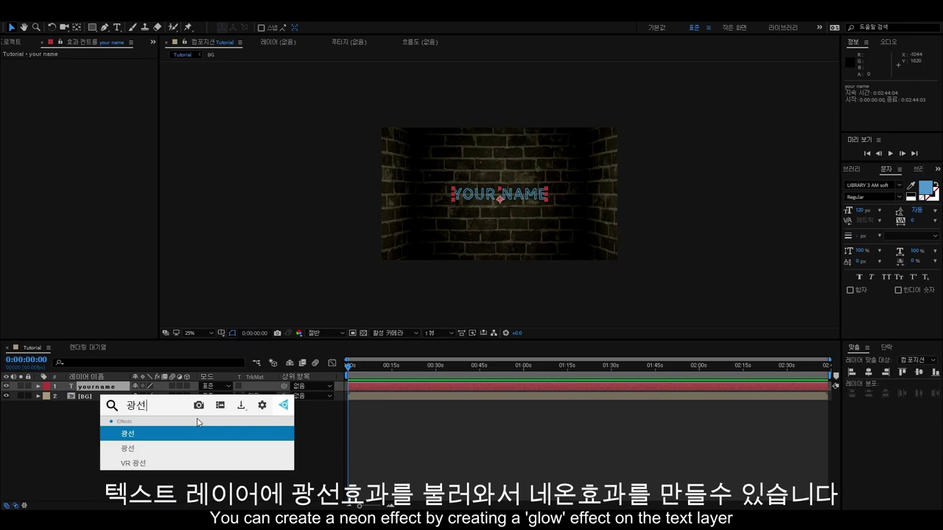
{"action": "key", "text": "Return"}
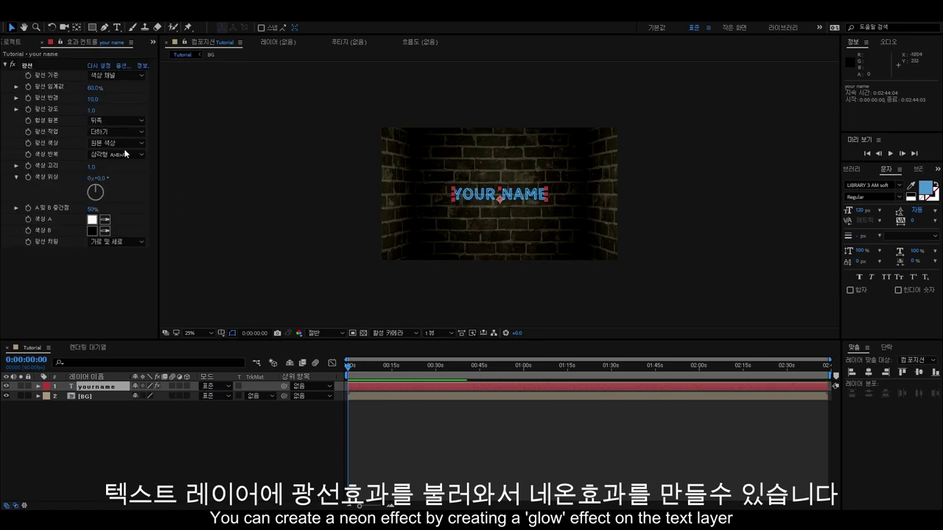
{"action": "left_click", "coordinate": [28, 67]}
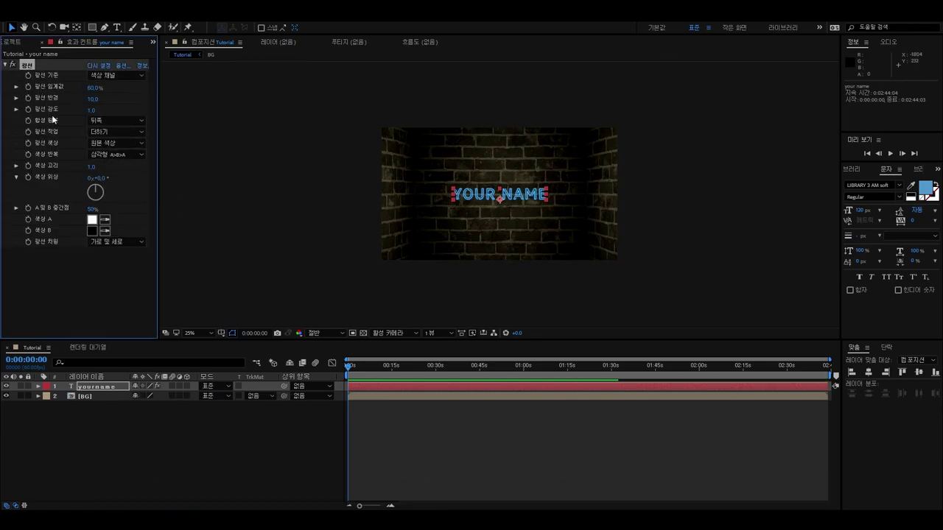
{"action": "key", "text": "ctrl+d"}
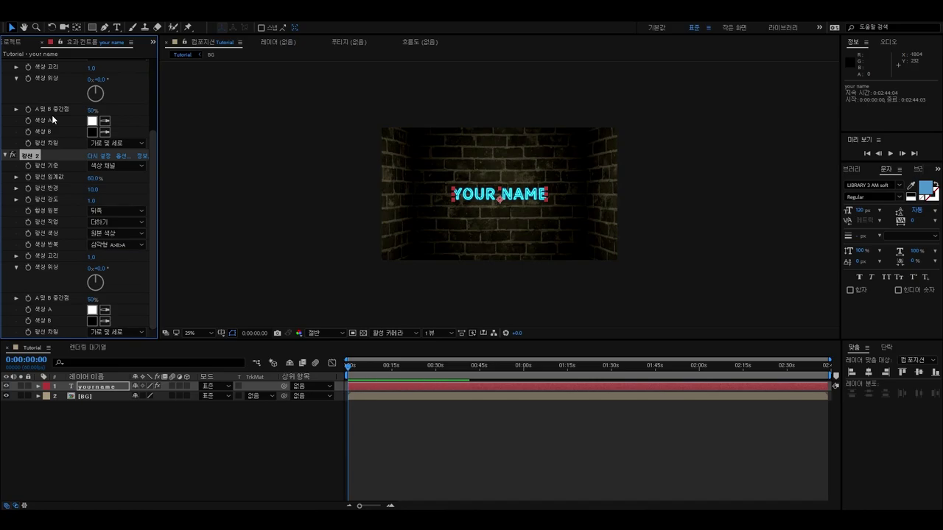
Try Glow Threshold values such as 50% and 6% on the second Glow and put it back to 60%
{"action": "left_click", "coordinate": [92, 178]}
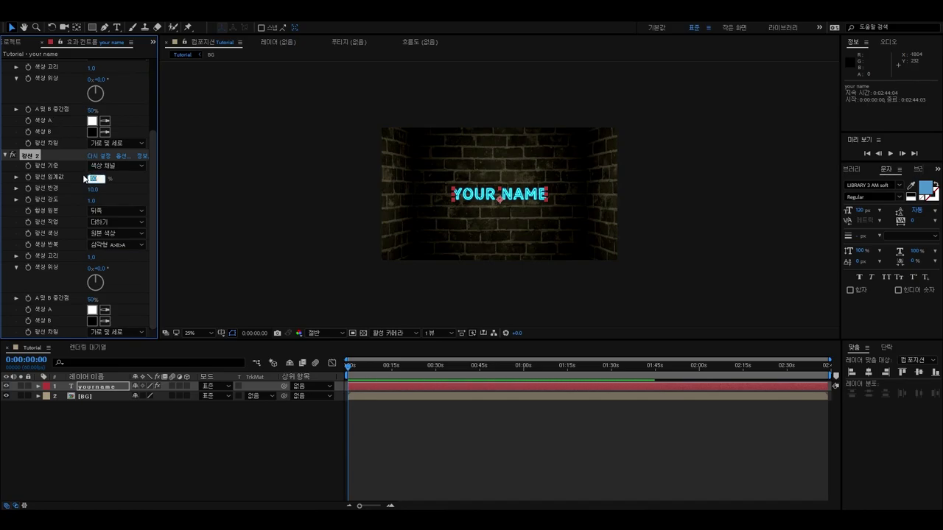
{"action": "type", "text": "50"}
{"action": "key", "text": "Return"}
{"action": "scroll", "coordinate": [417, 220], "scroll_direction": "up", "scroll_amount": 2}
{"action": "left_click", "coordinate": [98, 178]}
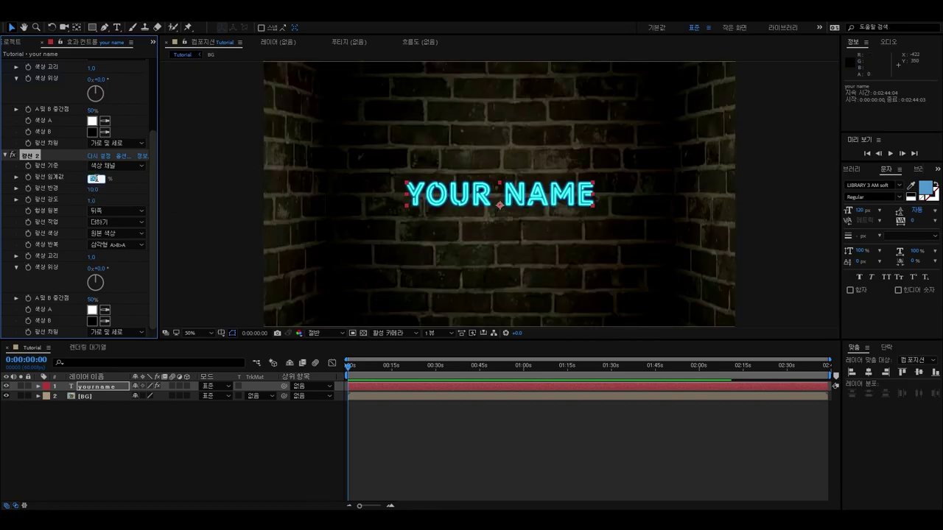
{"action": "key", "text": "Return"}
{"action": "left_click", "coordinate": [97, 178]}
{"action": "key", "text": "Return"}
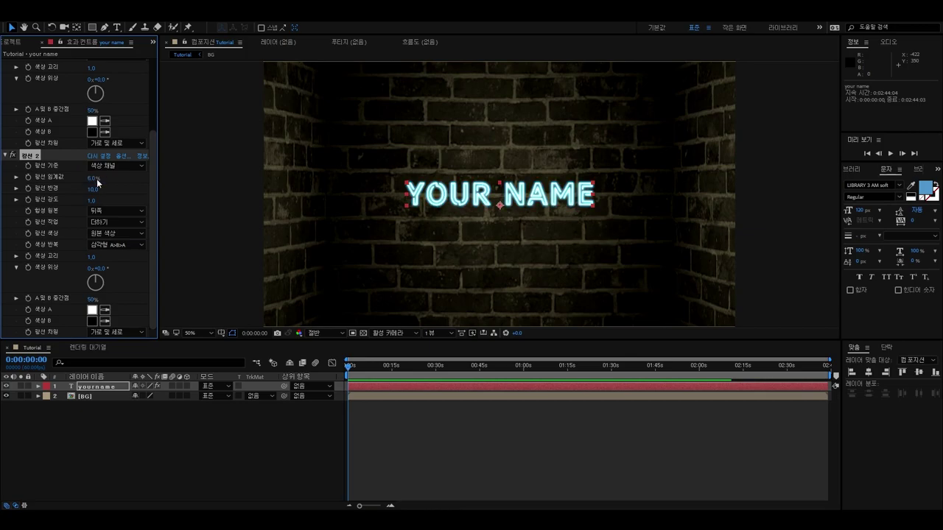
{"action": "left_click", "coordinate": [92, 179]}
{"action": "type", "text": "60"}
{"action": "key", "text": "Return"}
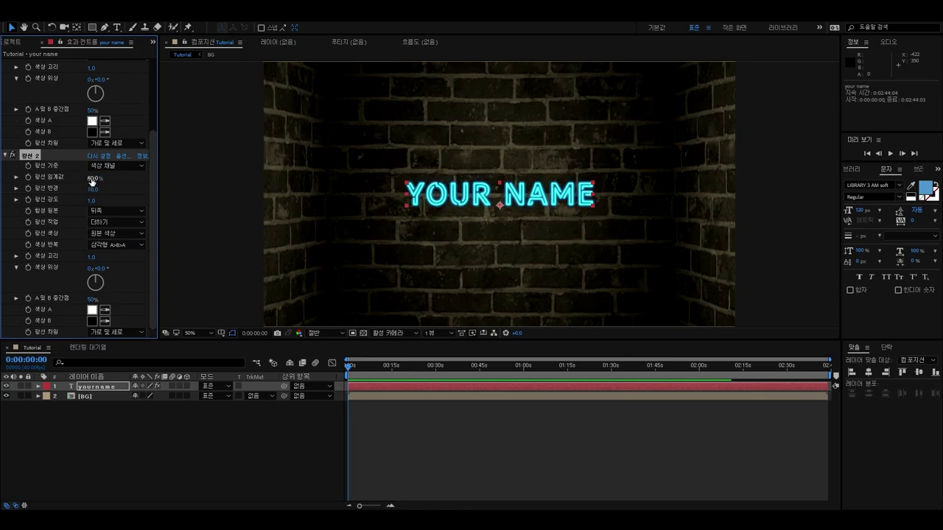
Try a 50% threshold and another radius on the second Glow, and restore them to 60% and 10
{"action": "left_click", "coordinate": [92, 178]}
{"action": "left_click", "coordinate": [93, 178]}
{"action": "left_click", "coordinate": [106, 191]}
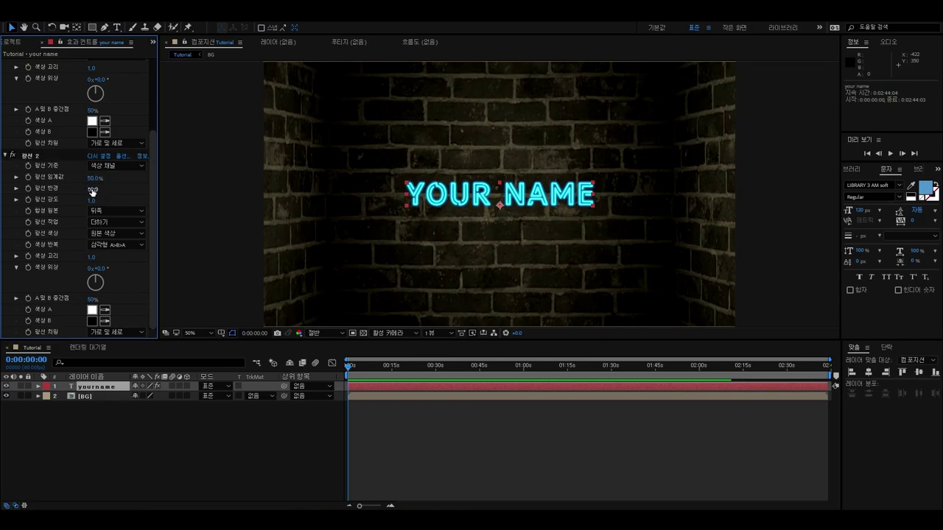
{"action": "type", "text": "10"}
{"action": "left_click", "coordinate": [88, 178]}
{"action": "key", "text": "Return"}
{"action": "left_click", "coordinate": [148, 205]}
Set the second Glow's Radius to 5 and its Intensity to 0.5
{"action": "left_click_drag", "start_coordinate": [93, 190], "coordinate": [85, 190]}
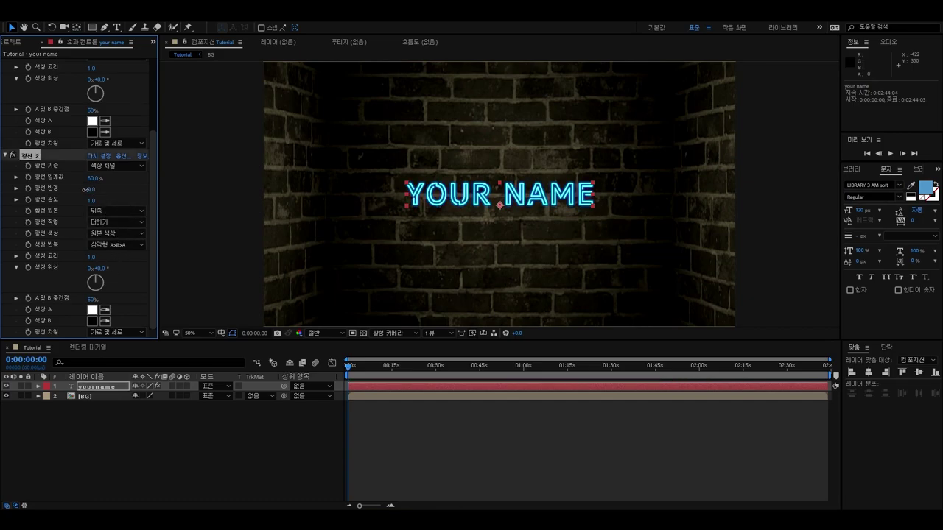
{"action": "left_click", "coordinate": [91, 190]}
{"action": "type", "text": "5"}
{"action": "key", "text": "Return"}
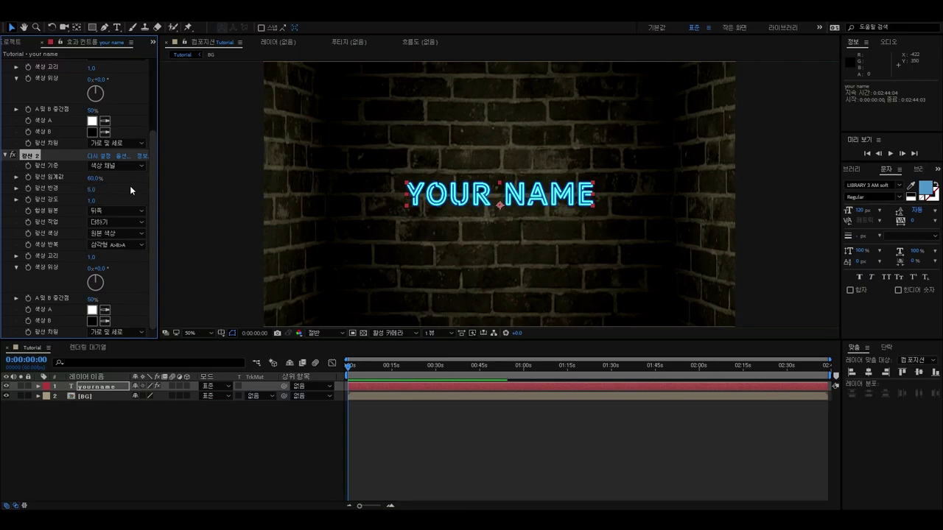
{"action": "scroll", "coordinate": [133, 195], "scroll_direction": "up", "scroll_amount": 1}
{"action": "left_click", "coordinate": [91, 223]}
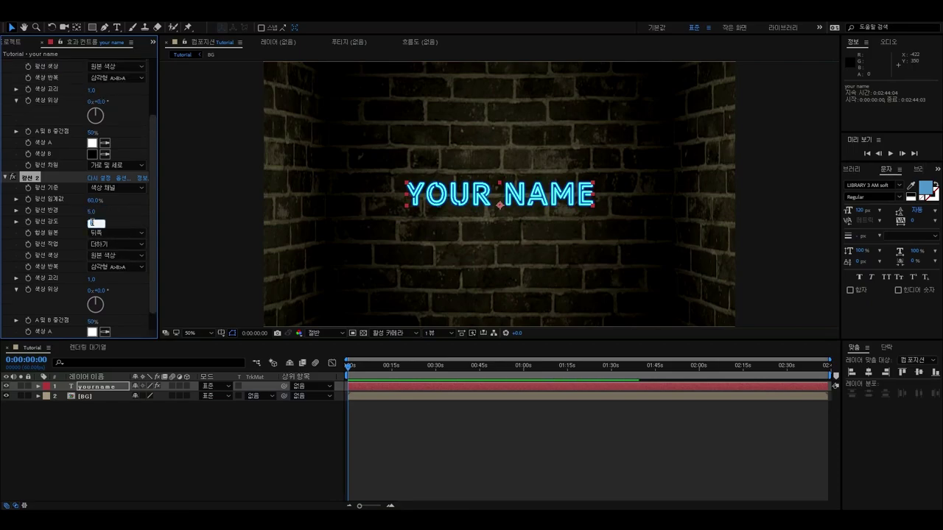
{"action": "type", "text": "0.5"}
{"action": "key", "text": "Return"}
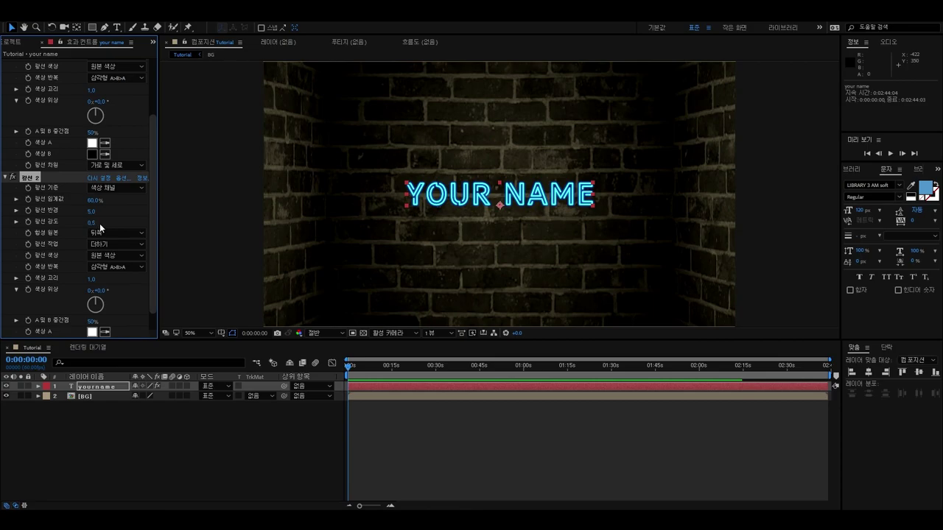
Duplicate the glowing text layer and apply Fast Box Blur (패스트 박스 블러) to the original "your name" layer below the copy
{"action": "left_click", "coordinate": [97, 389]}
{"action": "key", "text": "ctrl+d"}
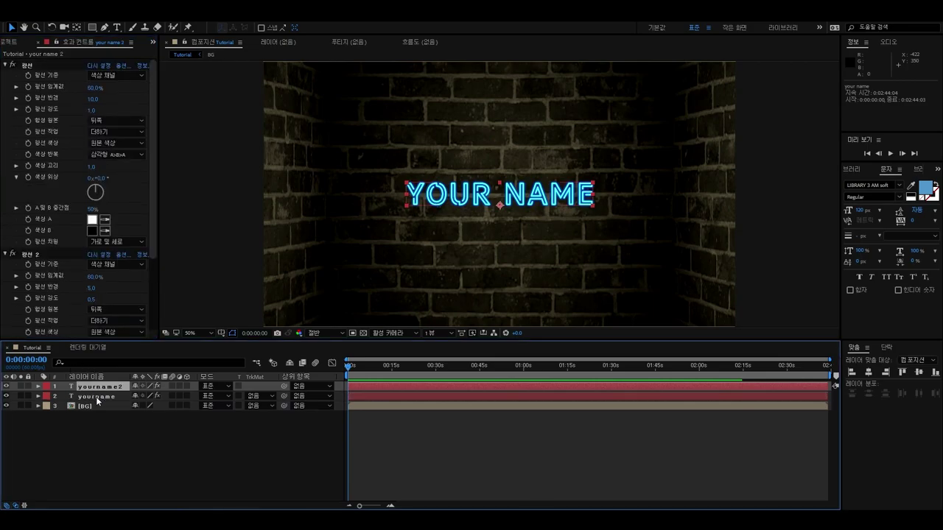
{"action": "key", "text": "ctrl+space"}
{"action": "type", "text": "패스"}
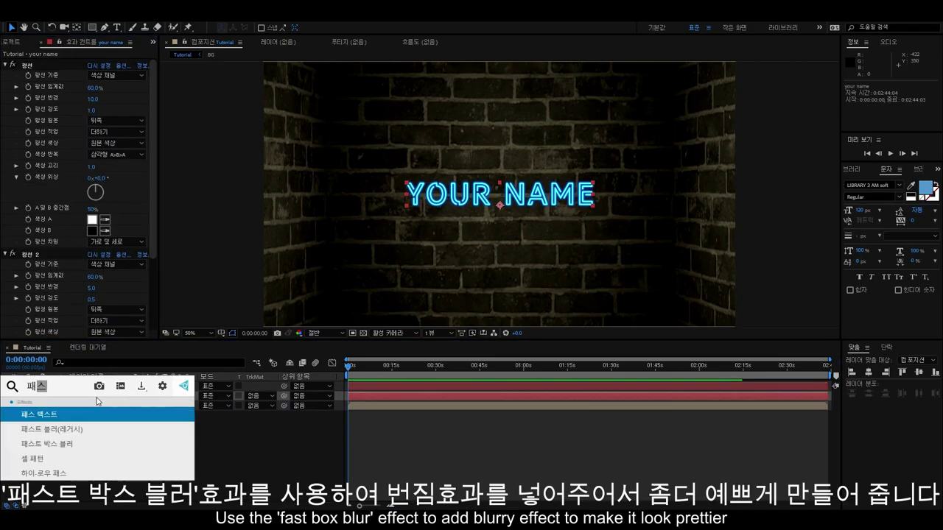
{"action": "key", "text": "Down"}
{"action": "key", "text": "Down"}
{"action": "key", "text": "Return"}
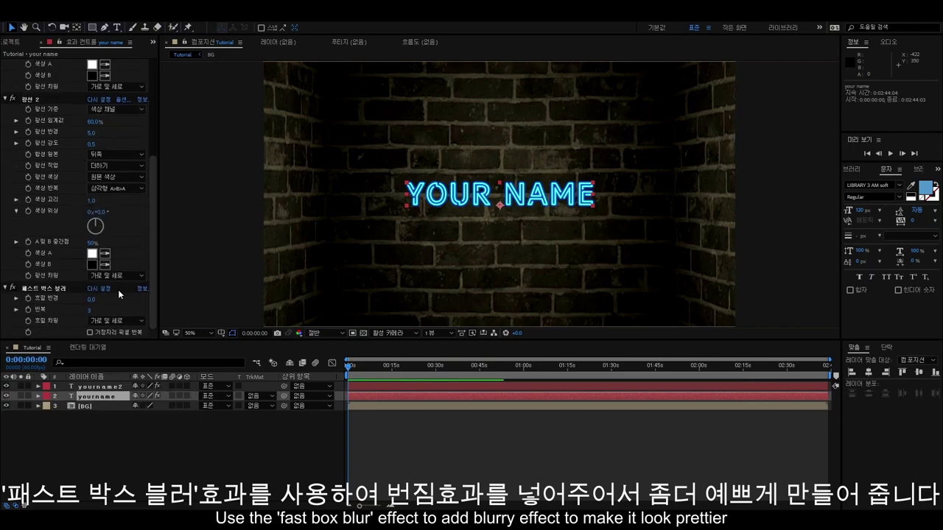
Raise the Fast Box Blur radius on the original "your name" layer to about 28 and check the blur by toggling the layer's visibility
{"action": "left_click_drag", "start_coordinate": [94, 300], "coordinate": [109, 302]}
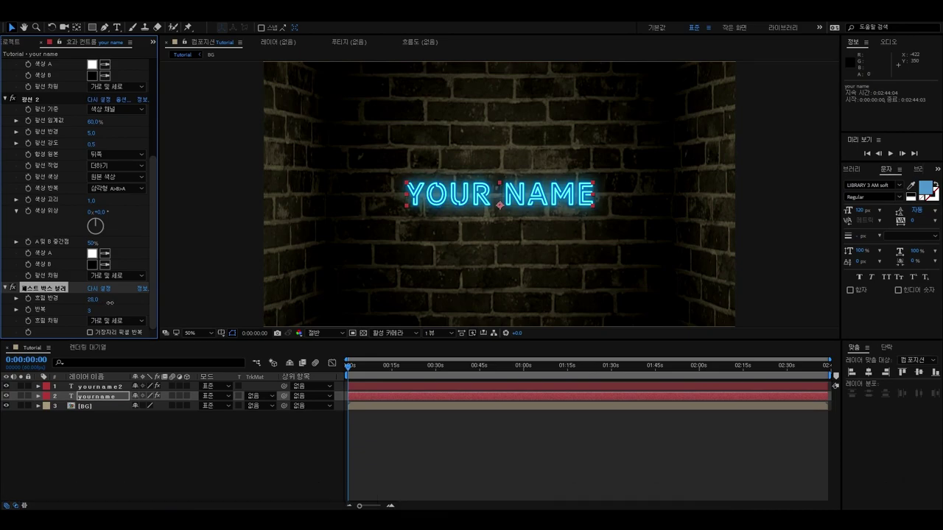
{"action": "left_click", "coordinate": [93, 300]}
{"action": "scroll", "coordinate": [109, 306], "scroll_direction": "up", "scroll_amount": 3}
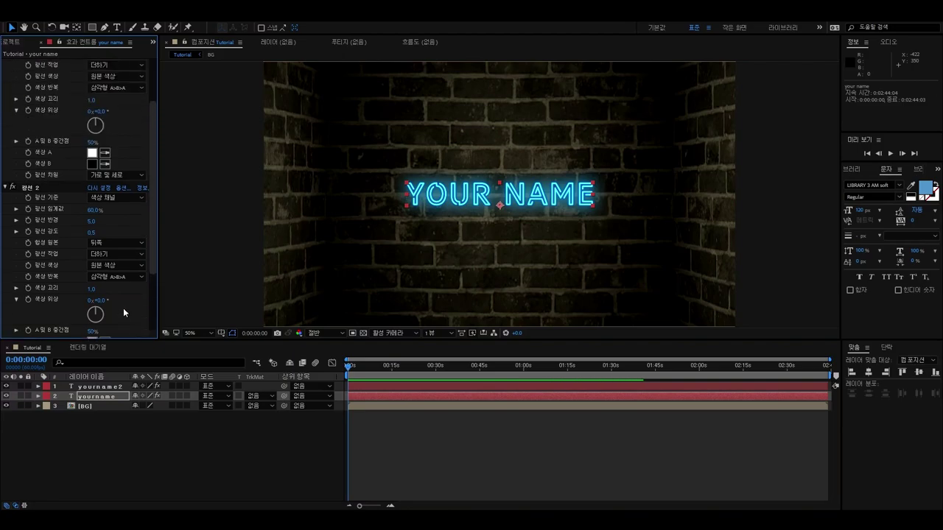
{"action": "scroll", "coordinate": [124, 313], "scroll_direction": "up", "scroll_amount": 2}
{"action": "left_click", "coordinate": [7, 396]}
{"action": "left_click", "coordinate": [8, 396]}
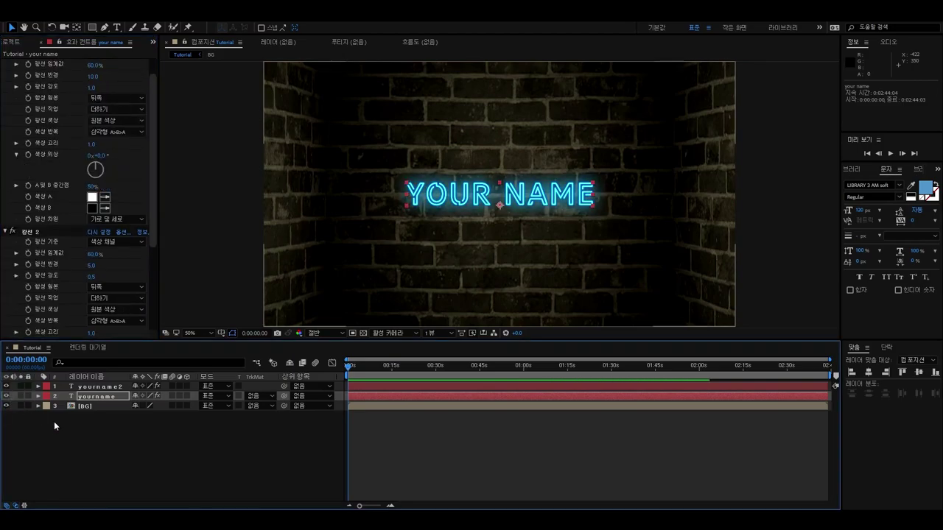
{"action": "left_click", "coordinate": [37, 417]}
{"action": "left_click", "coordinate": [92, 388]}
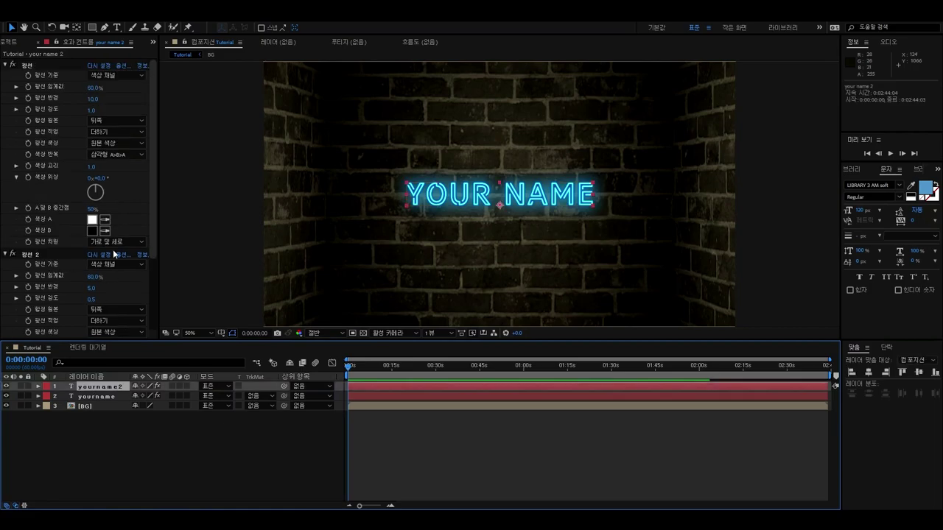
{"action": "key", "text": "comma"}
{"action": "key", "text": "period"}
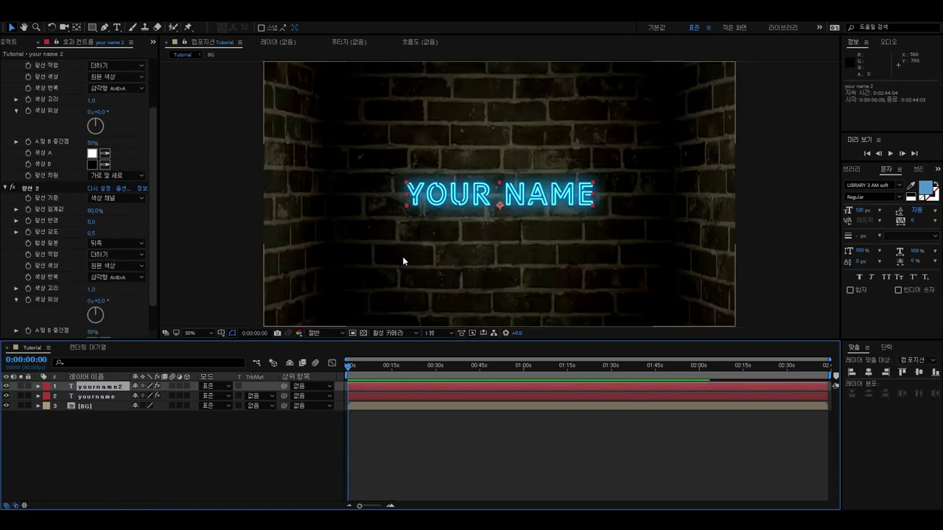
Draw a horizontal straight line through the title with the Pen tool, extending slightly past both ends, with a 4 px stroke
{"action": "left_click", "coordinate": [173, 438]}
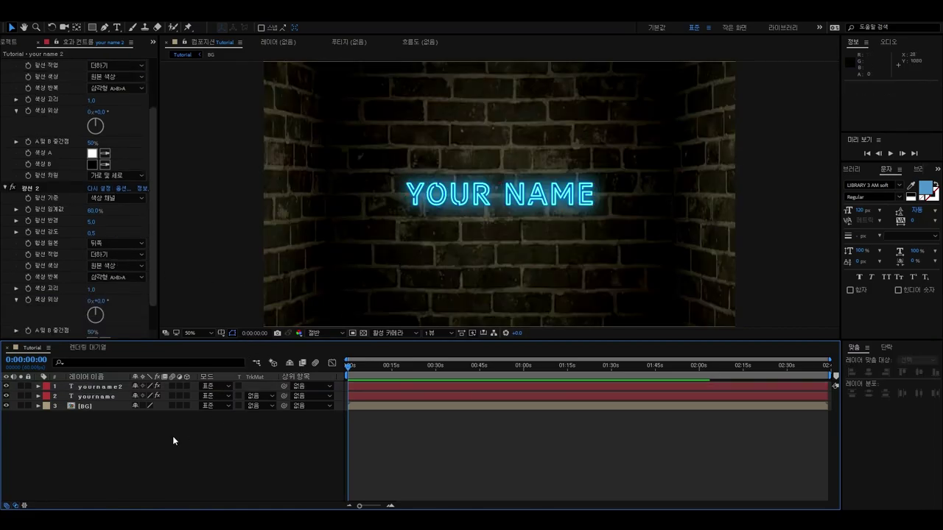
{"action": "left_click", "coordinate": [104, 27]}
{"action": "left_click", "coordinate": [394, 190]}
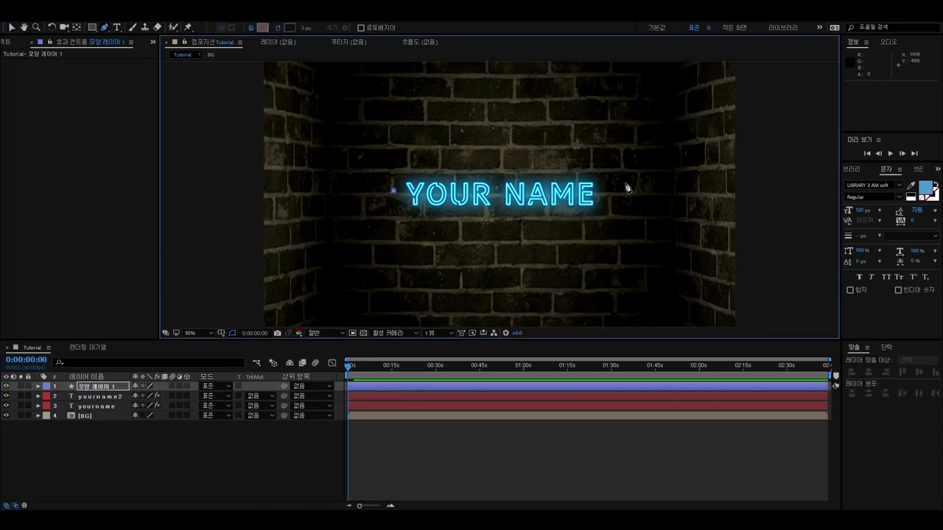
{"action": "left_click", "coordinate": [626, 191]}
{"action": "key", "text": "ctrl+z"}
{"action": "left_click", "coordinate": [303, 28]}
Copy both Glow effects from the duplicated "your name 2" text layer onto the new line's shape layer
{"action": "left_click", "coordinate": [99, 396]}
{"action": "left_click", "coordinate": [33, 254]}
{"action": "left_click", "coordinate": [98, 388]}
{"action": "key", "text": "ctrl+v"}
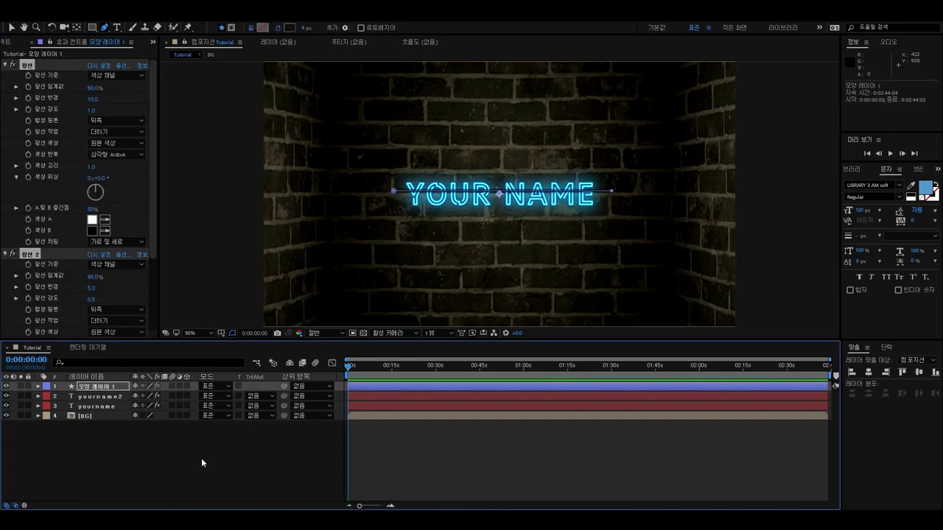
Place the line's shape layer below both text layers, just above BG, and duplicate it twice
{"action": "left_click_drag", "start_coordinate": [89, 388], "coordinate": [91, 411]}
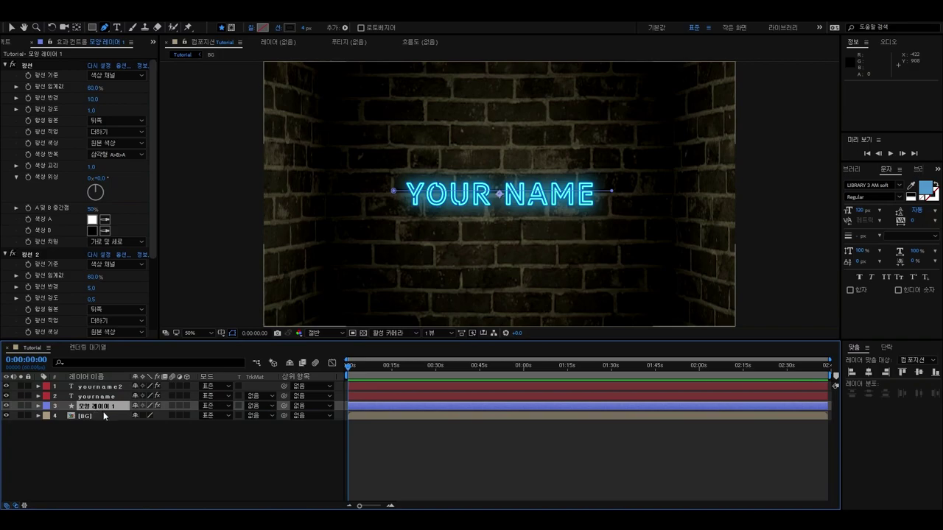
{"action": "key", "text": "ctrl+d"}
{"action": "key", "text": "ctrl+d"}
Move the first line copy straight down within the title and the second copy down to Y 596 near the title's lower edge
{"action": "left_click", "coordinate": [99, 416]}
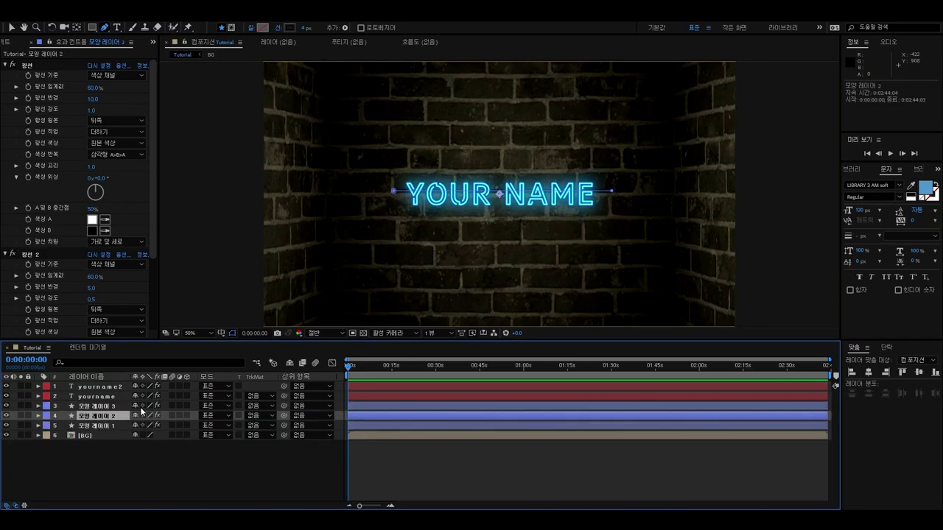
{"action": "left_click", "coordinate": [11, 27]}
{"action": "left_click_drag", "start_coordinate": [500, 196], "coordinate": [500, 203]}
{"action": "key", "text": "ctrl+d"}
{"action": "key", "text": "ctrl+z"}
{"action": "left_click", "coordinate": [99, 406]}
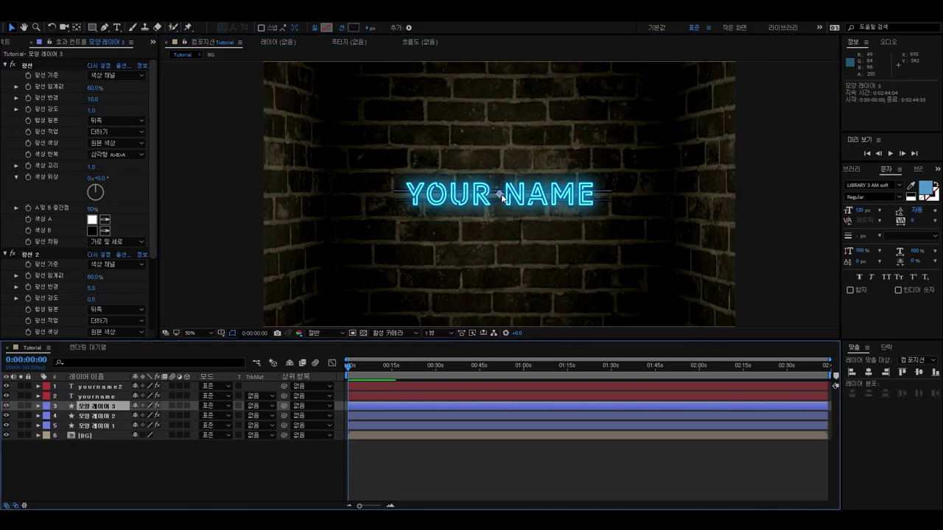
{"action": "left_click_drag", "start_coordinate": [500, 203], "coordinate": [505, 209]}
Raise the middle line to about Y 562 and the original line to Y 508.5 near the title's upper edge
{"action": "scroll", "coordinate": [456, 222], "scroll_direction": "up", "scroll_amount": 2}
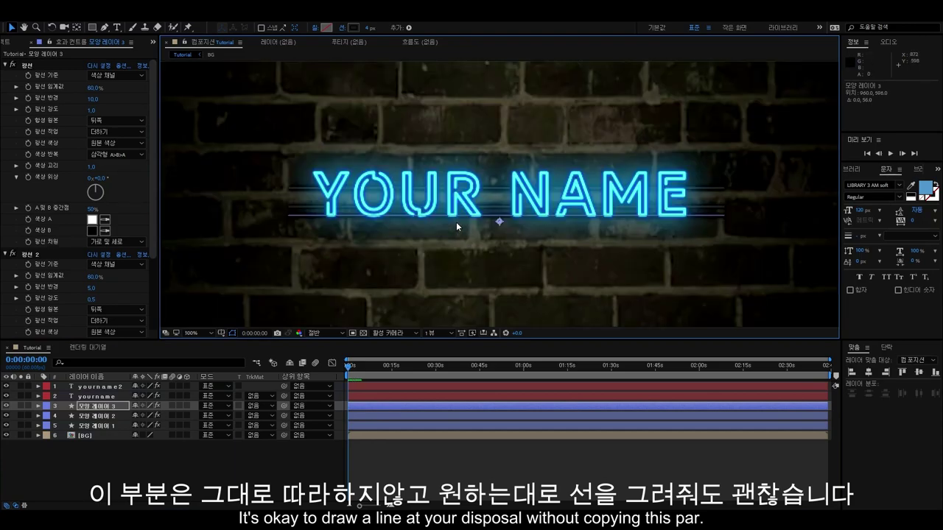
{"action": "key", "text": "space"}
{"action": "left_click_drag", "start_coordinate": [411, 258], "coordinate": [479, 256]}
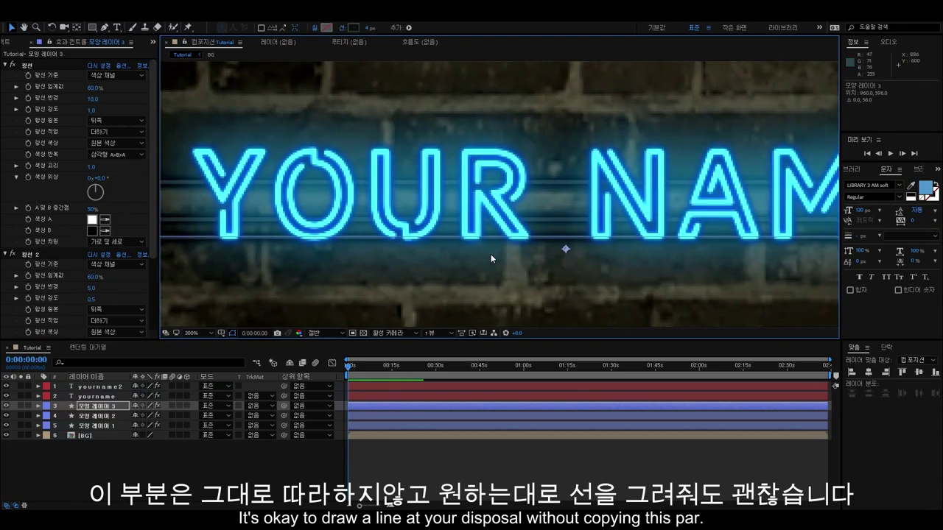
{"action": "left_click", "coordinate": [100, 417]}
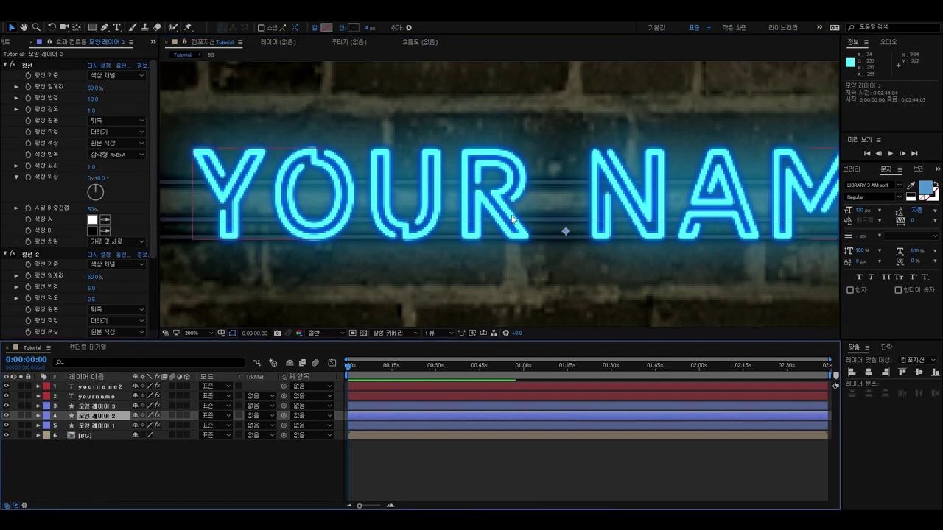
{"action": "left_click_drag", "start_coordinate": [571, 215], "coordinate": [578, 214]}
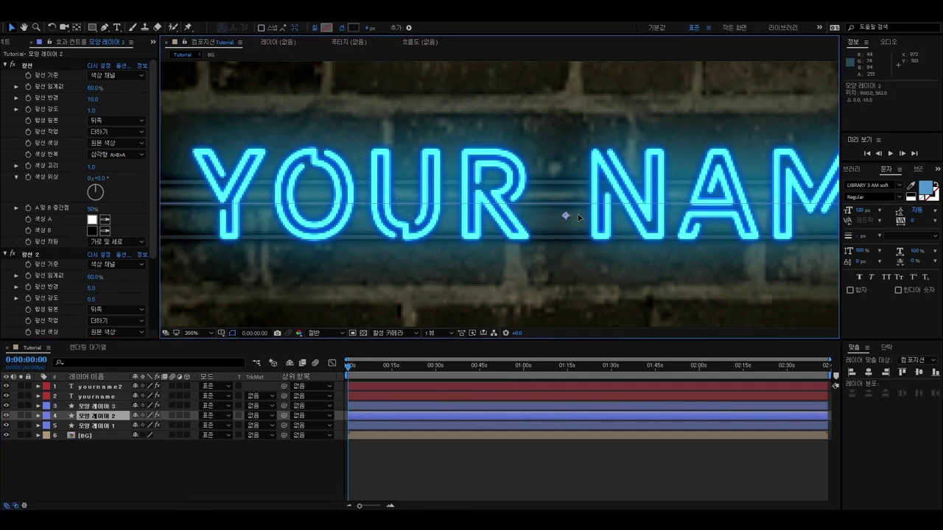
{"action": "key", "text": "Up"}
{"action": "left_click", "coordinate": [112, 388]}
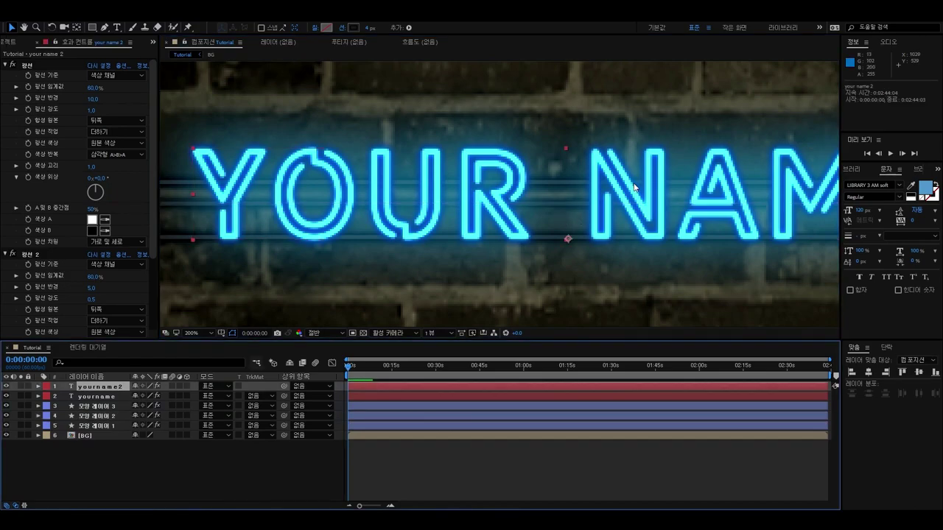
{"action": "left_click", "coordinate": [103, 406]}
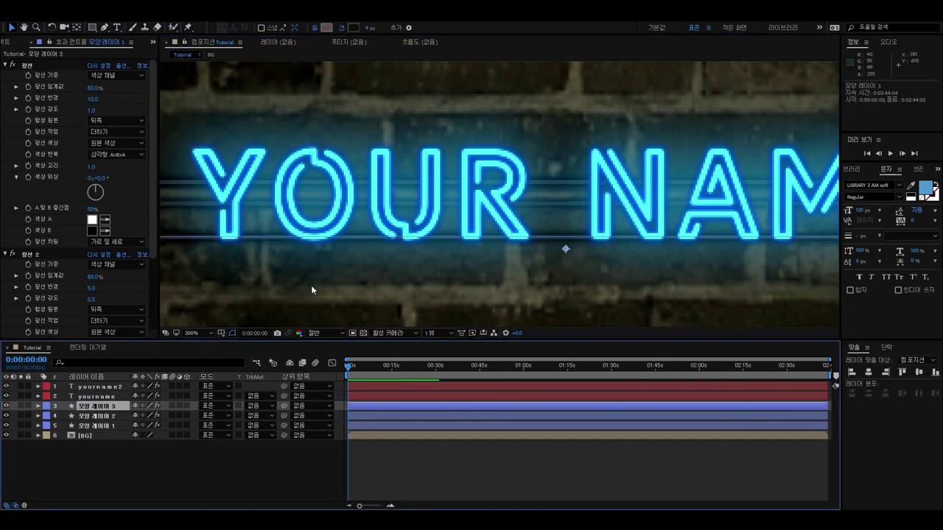
{"action": "left_click", "coordinate": [97, 426]}
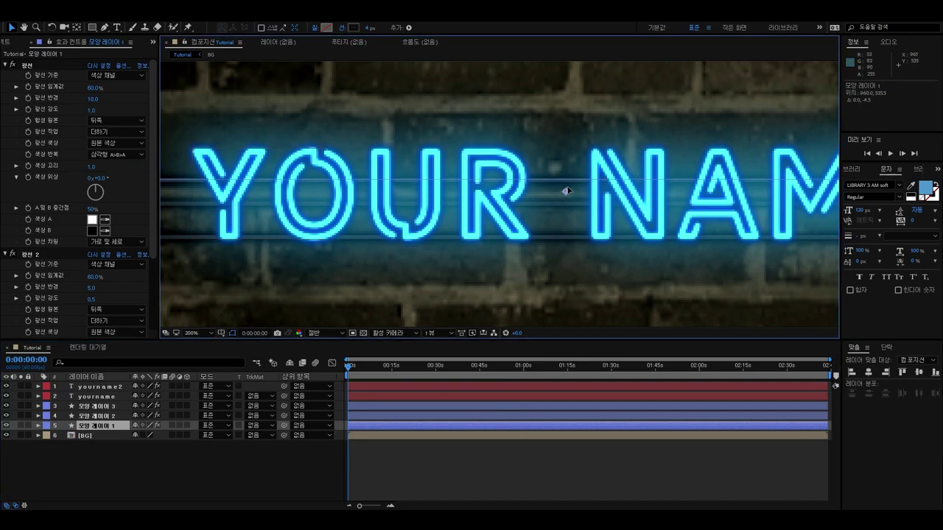
{"action": "left_click_drag", "start_coordinate": [577, 170], "coordinate": [580, 166]}
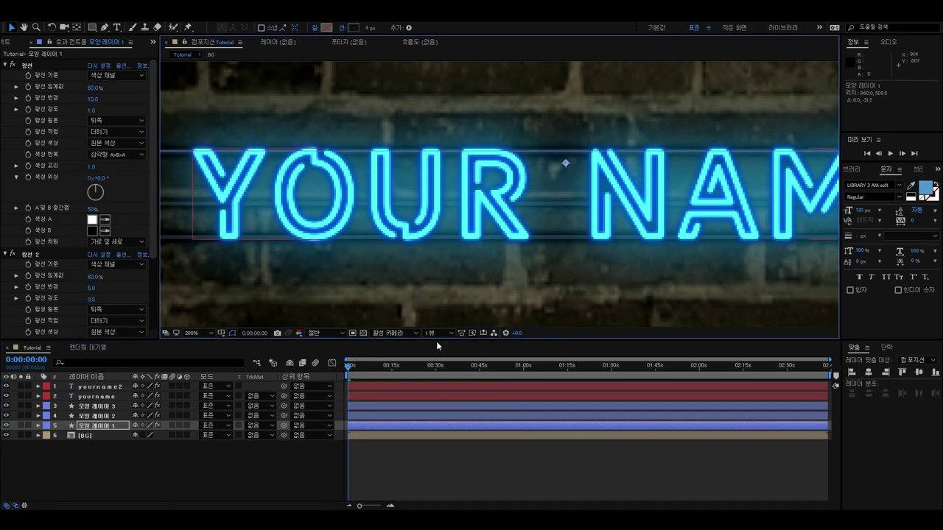
{"action": "left_click", "coordinate": [122, 450]}
Shift the middle line up to Y 552.5 so the three lines are evenly spaced behind the title
{"action": "scroll", "coordinate": [366, 265], "scroll_direction": "down", "scroll_amount": 1}
{"action": "key", "text": "comma"}
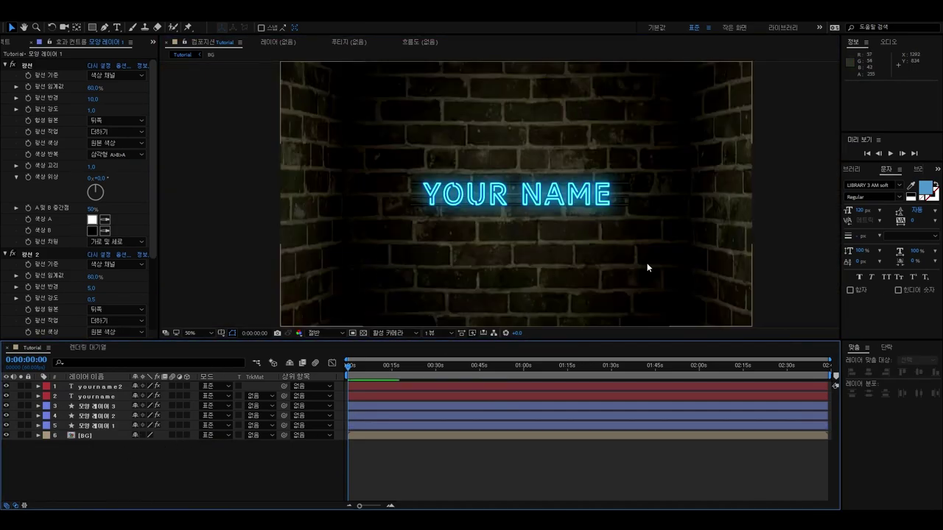
{"action": "key", "text": "comma"}
{"action": "key", "text": "period"}
{"action": "key", "text": "period"}
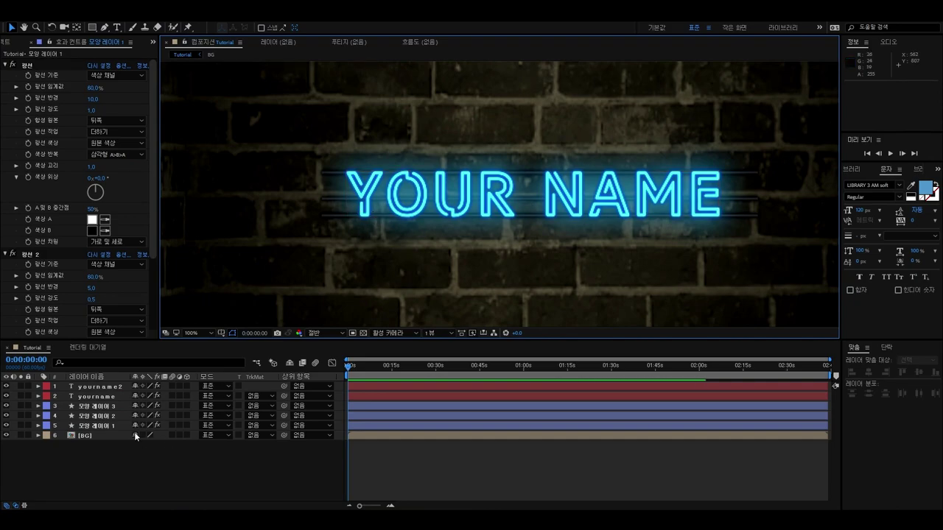
{"action": "left_click", "coordinate": [104, 417]}
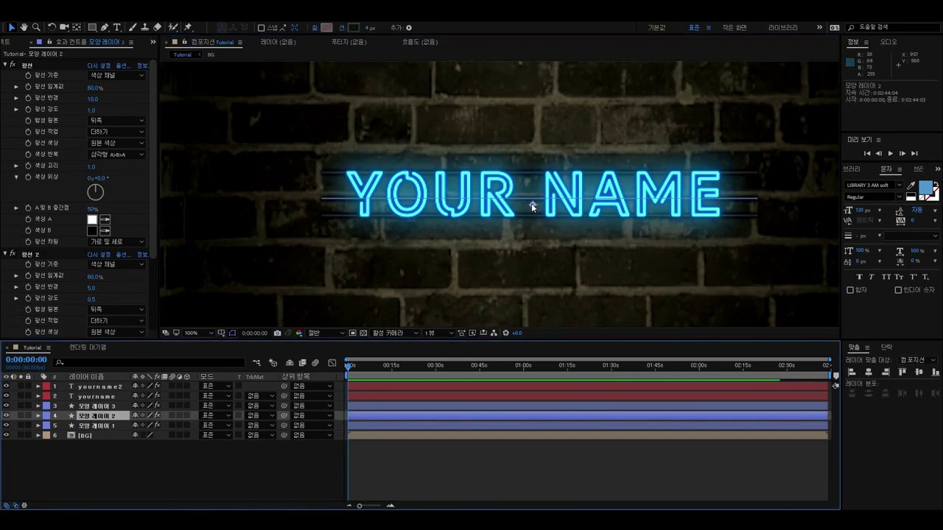
{"action": "left_click_drag", "start_coordinate": [536, 205], "coordinate": [538, 202]}
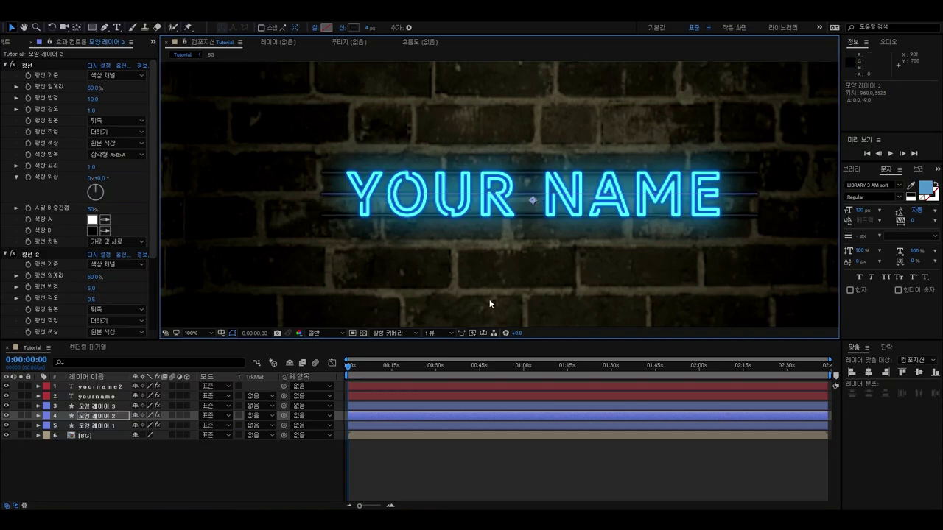
{"action": "left_click", "coordinate": [538, 473]}
{"action": "key", "text": "comma"}
{"action": "key", "text": "comma"}
{"action": "left_click", "coordinate": [779, 275]}
{"action": "key", "text": "period"}
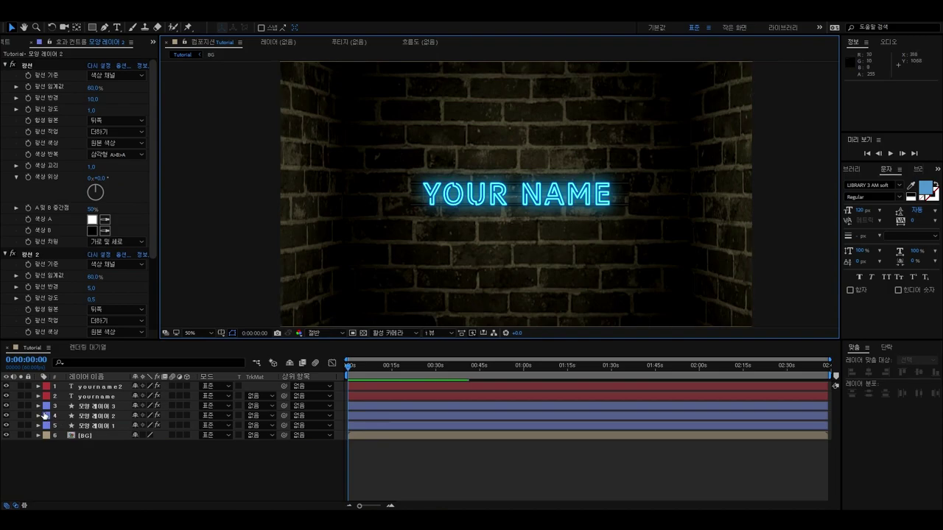
{"action": "left_click", "coordinate": [109, 405]}
{"action": "left_click", "coordinate": [221, 456]}
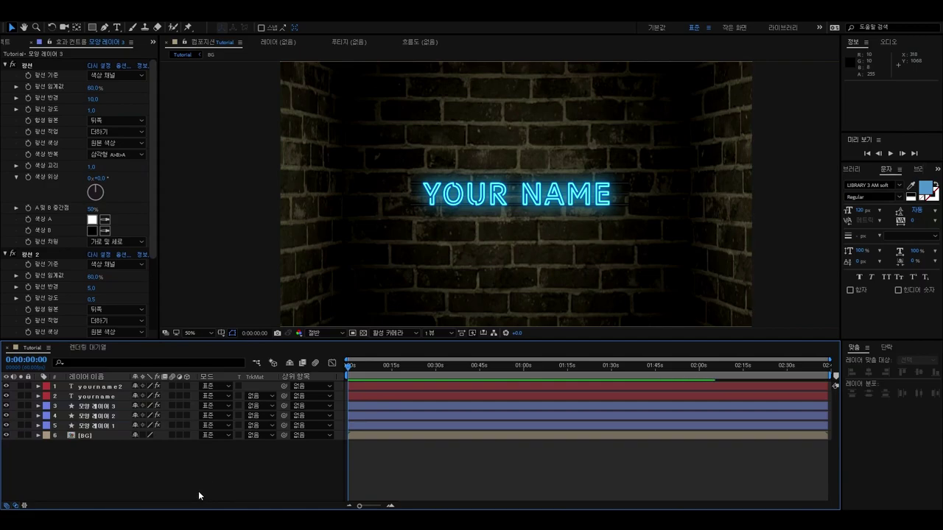
Set the first Glow's Radius to 6 on each of the three line shape layers
{"action": "left_click", "coordinate": [96, 406]}
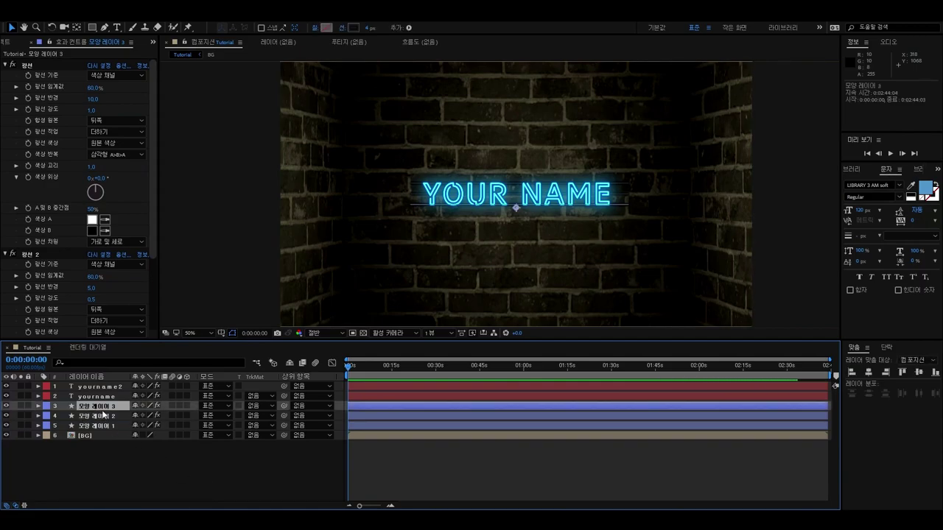
{"action": "left_click", "coordinate": [93, 99]}
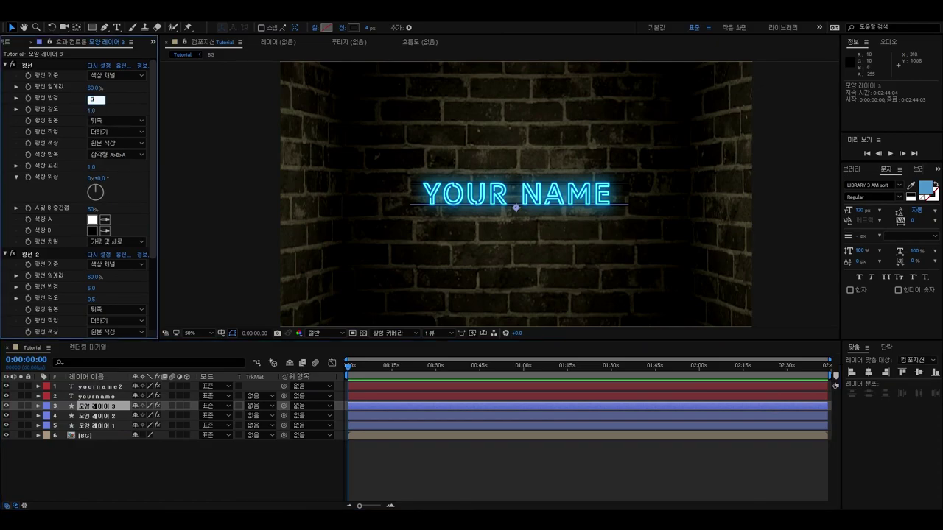
{"action": "key", "text": "Return"}
{"action": "left_click", "coordinate": [96, 415]}
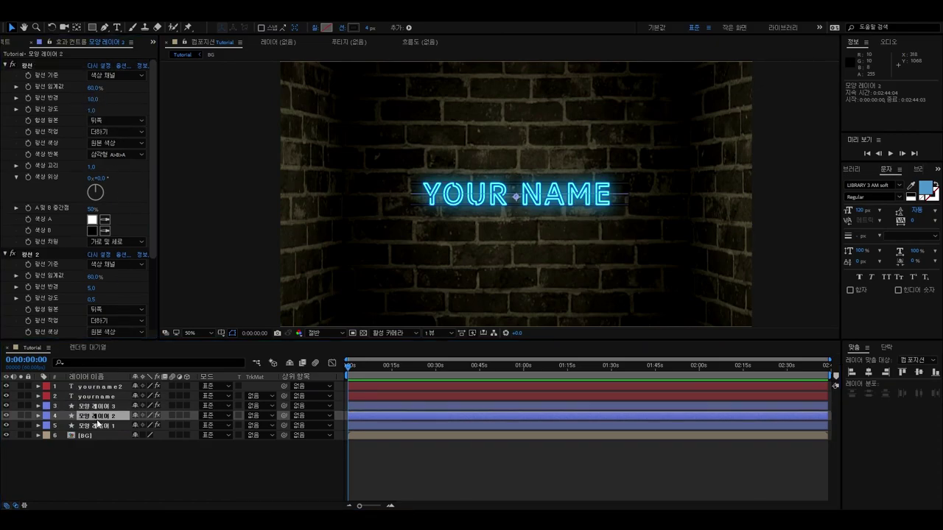
{"action": "left_click", "coordinate": [93, 99]}
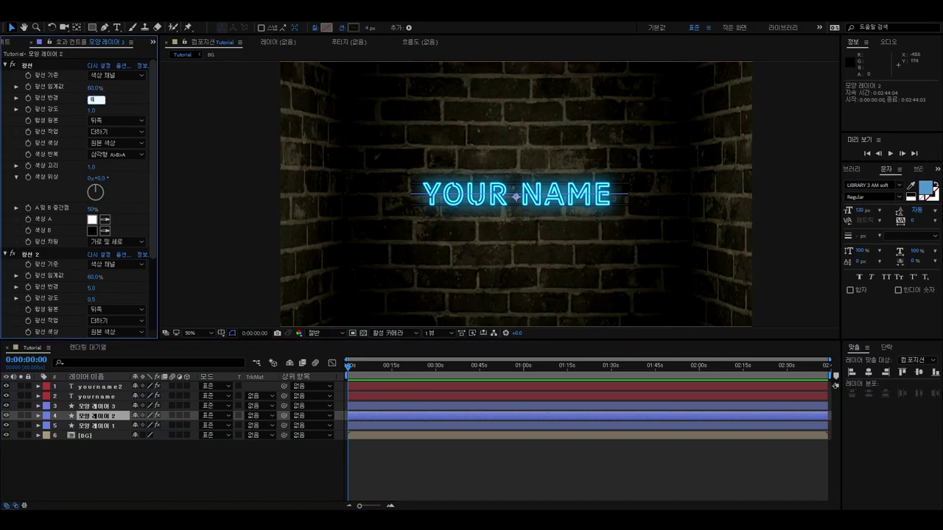
{"action": "left_click", "coordinate": [104, 426]}
{"action": "left_click", "coordinate": [94, 99]}
{"action": "type", "text": "6"}
{"action": "key", "text": "Return"}
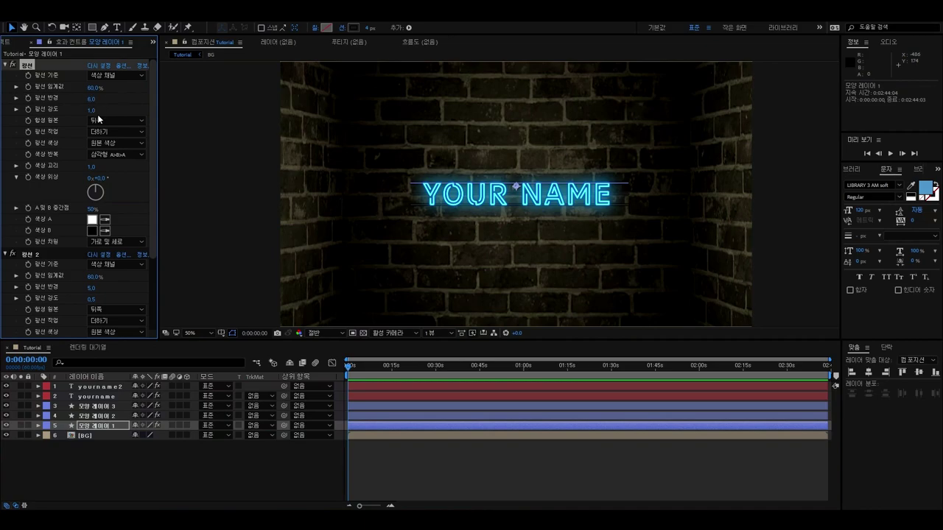
Lower the opacity of the uppermost line's shape layer to about 88% after checking the line with its visibility toggled
{"action": "left_click", "coordinate": [38, 426]}
{"action": "left_click", "coordinate": [7, 427]}
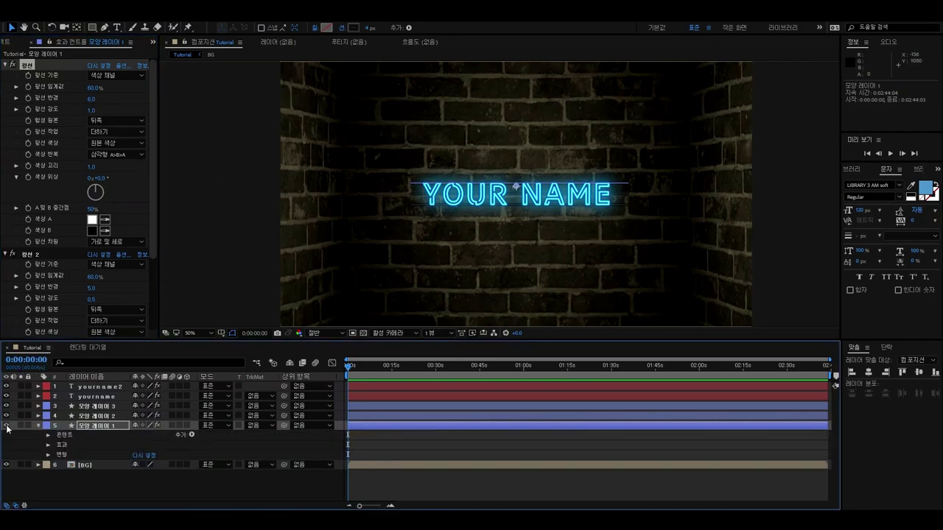
{"action": "left_click", "coordinate": [7, 427]}
{"action": "scroll", "coordinate": [369, 179], "scroll_direction": "up", "scroll_amount": 2}
{"action": "key", "text": "space"}
{"action": "left_click_drag", "start_coordinate": [379, 187], "coordinate": [396, 207]}
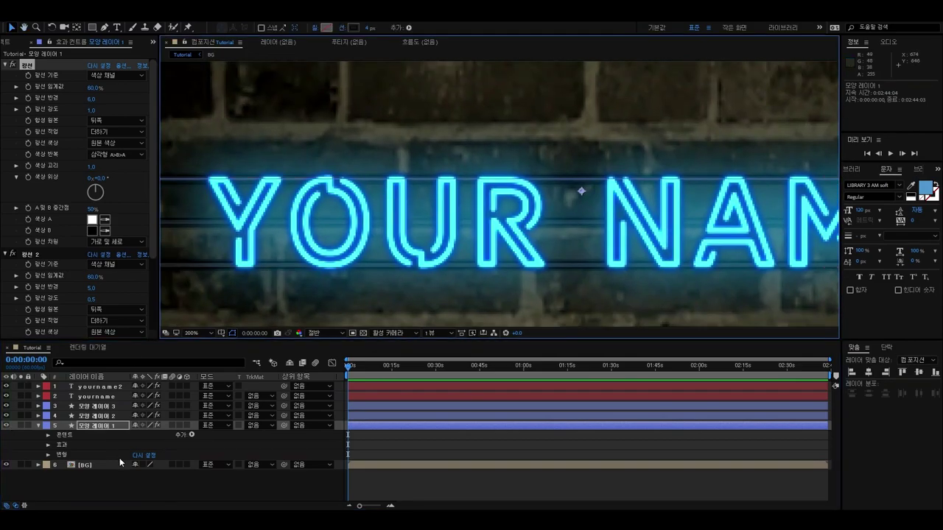
{"action": "left_click", "coordinate": [48, 455]}
{"action": "mouse_move", "coordinate": [135, 488]}
{"action": "left_mouse_down"}
{"action": "mouse_move", "coordinate": [120, 489]}
{"action": "mouse_move", "coordinate": [134, 487]}
{"action": "left_mouse_up"}
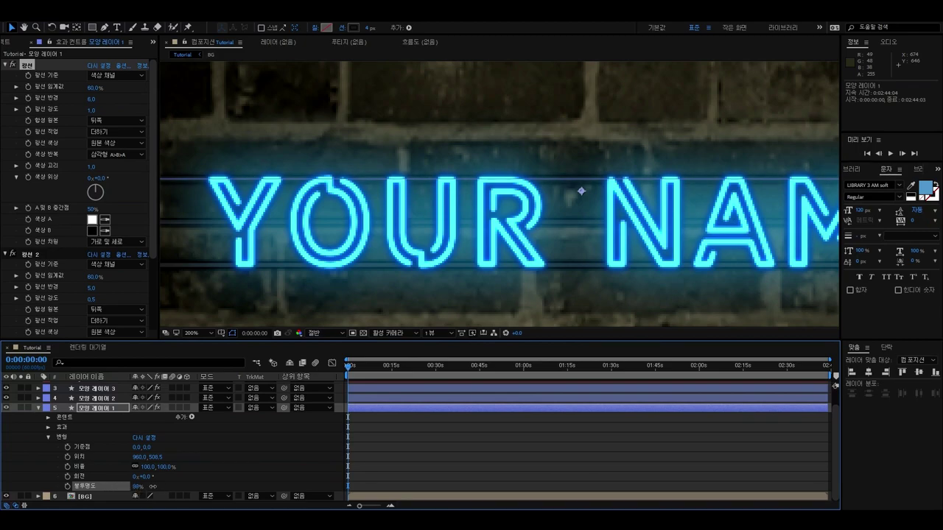
{"action": "left_click", "coordinate": [39, 408]}
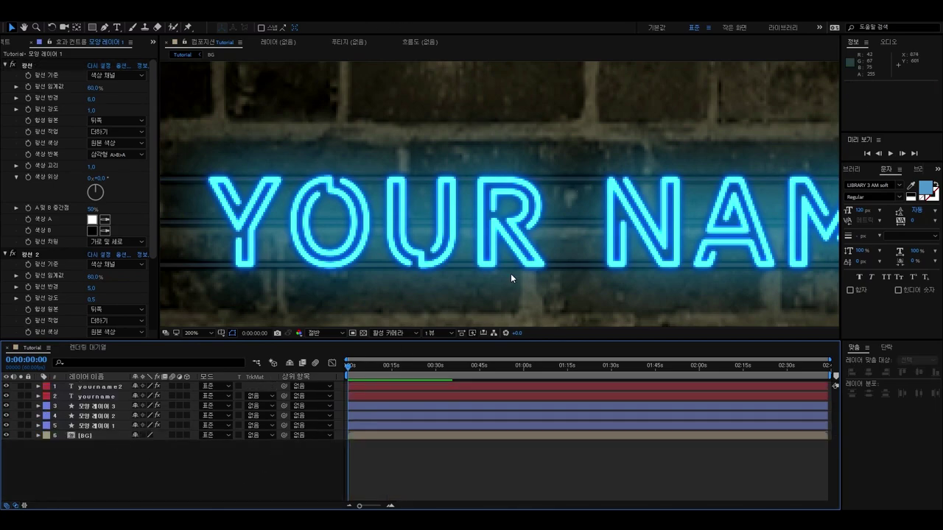
{"action": "key", "text": "comma"}
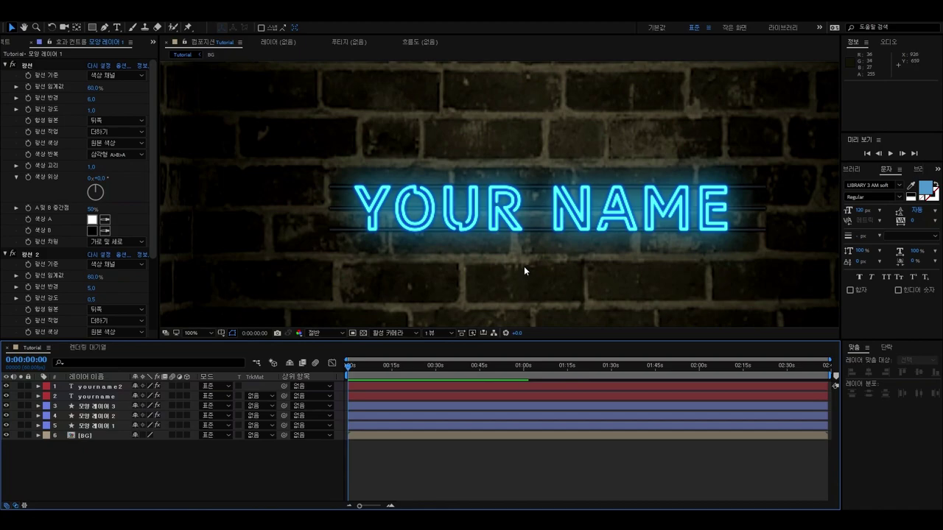
Pre-compose all six layers, both title texts, the three line shapes and BG, into a single composition
{"action": "key", "text": "comma"}
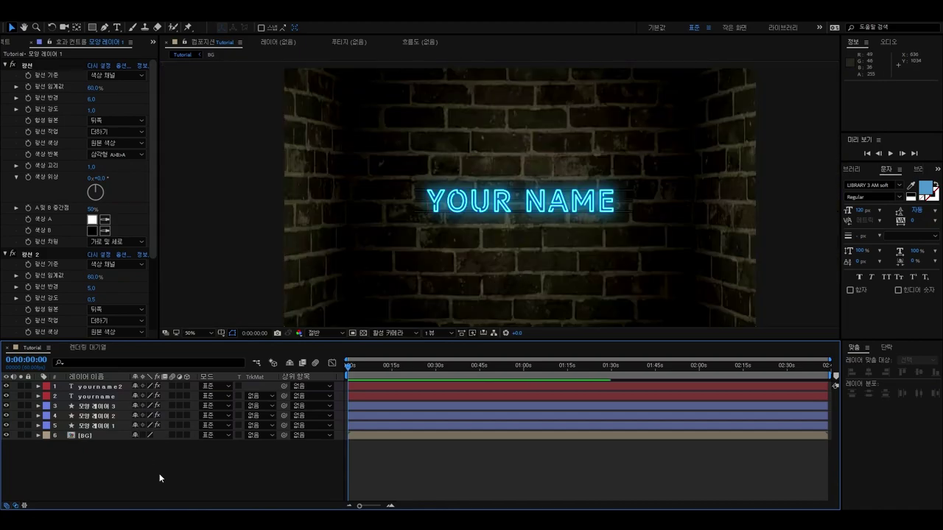
{"action": "key", "text": "comma"}
{"action": "key", "text": "period"}
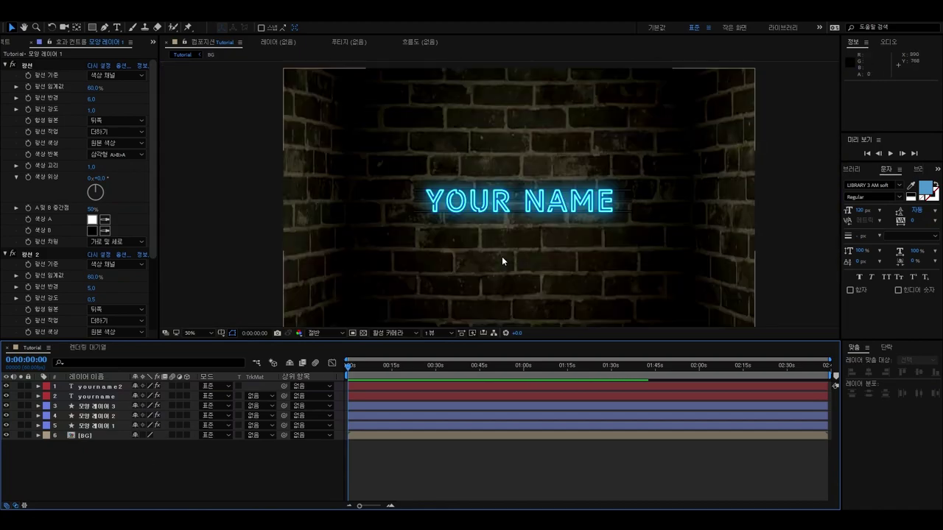
{"action": "left_click", "coordinate": [103, 426]}
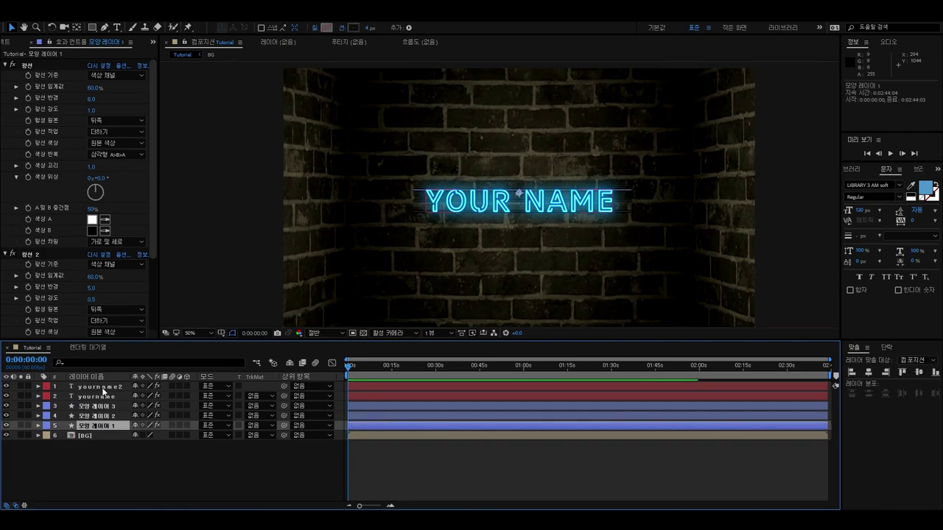
{"action": "left_click", "coordinate": [103, 391], "text": "shift"}
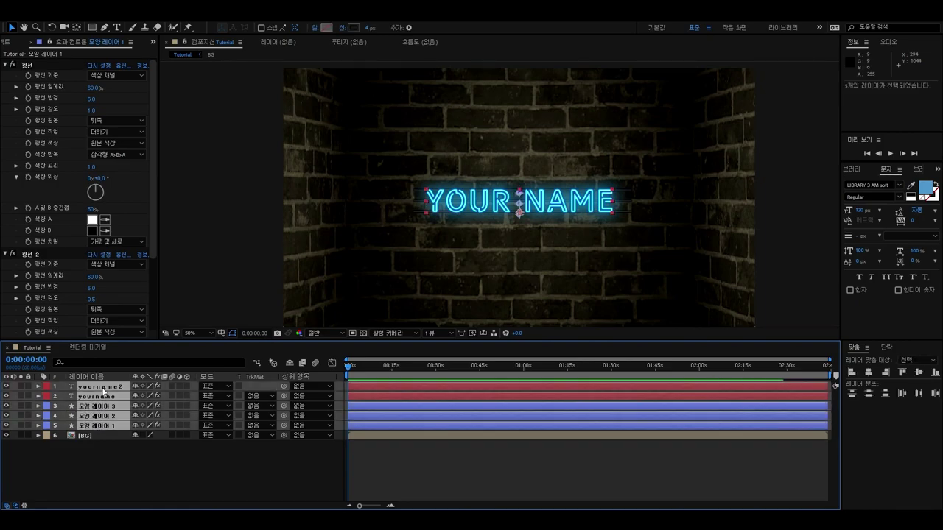
{"action": "left_click", "coordinate": [87, 436], "text": "shift"}
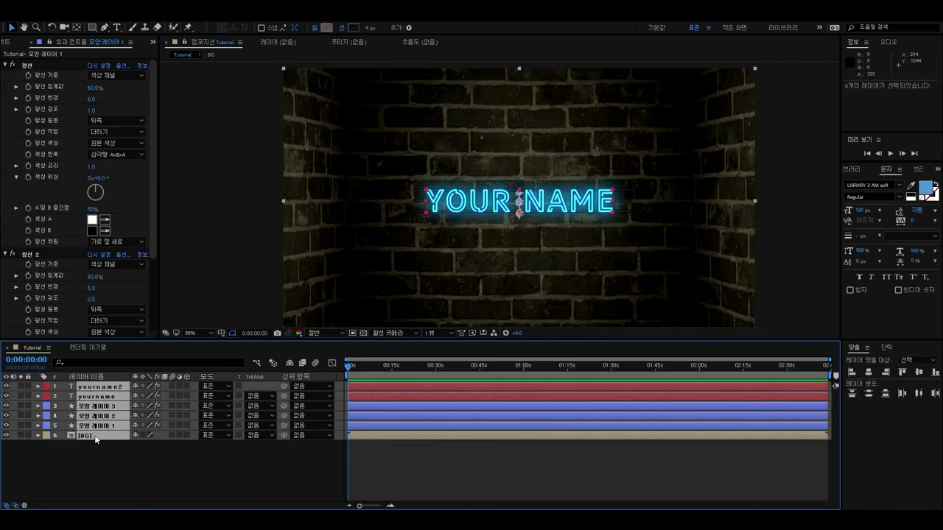
{"action": "right_click", "coordinate": [100, 437]}
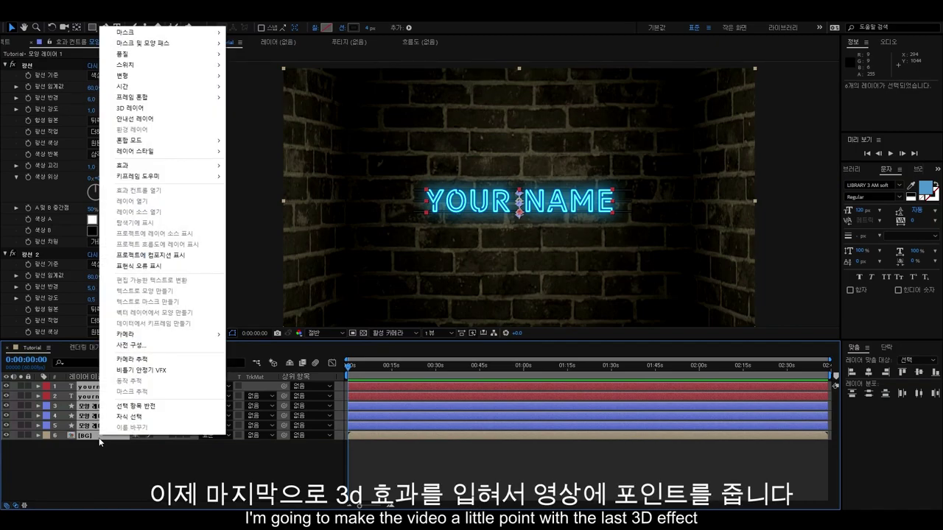
{"action": "left_click", "coordinate": [147, 343]}
{"action": "left_click", "coordinate": [588, 316]}
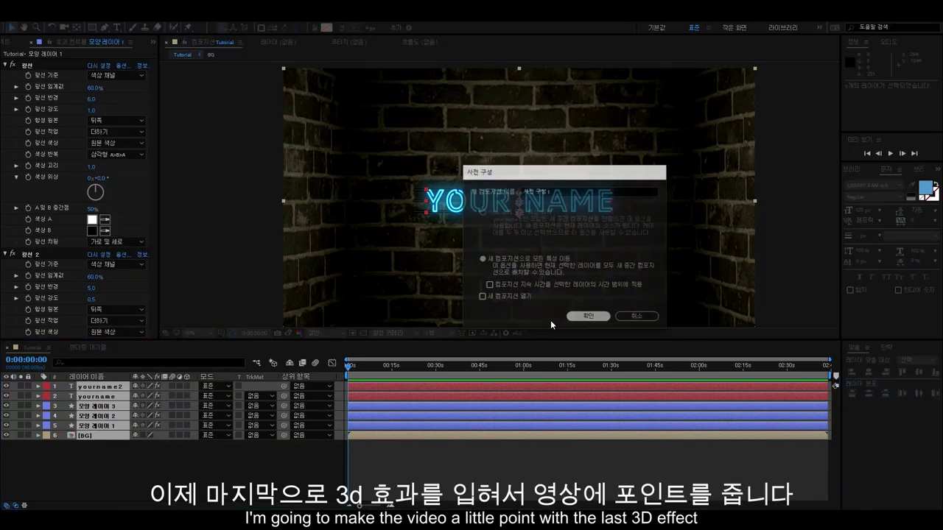
Add a two-node camera with the offered settings above the pre-composed scene and make that scene a 3D layer
{"action": "right_click", "coordinate": [234, 398]}
{"action": "mouse_move", "coordinate": [291, 291]}
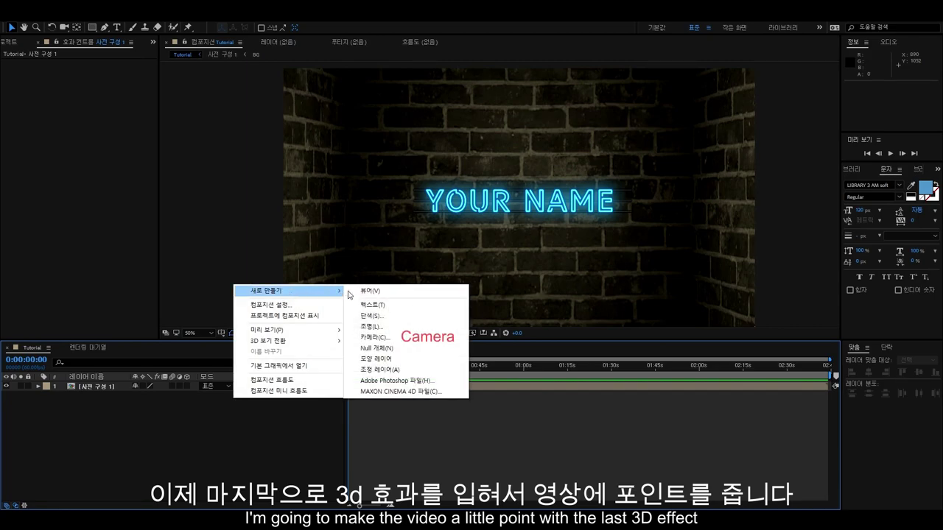
{"action": "left_click", "coordinate": [375, 337]}
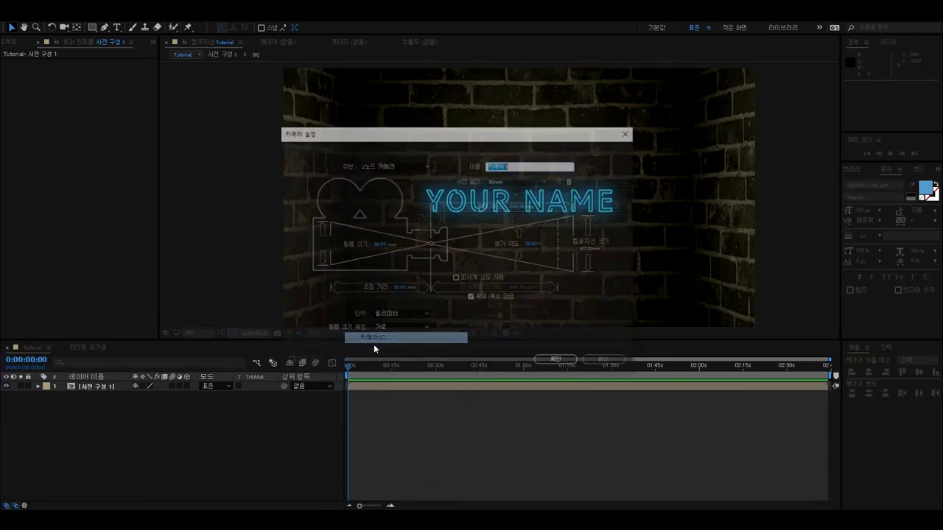
{"action": "left_click", "coordinate": [557, 361]}
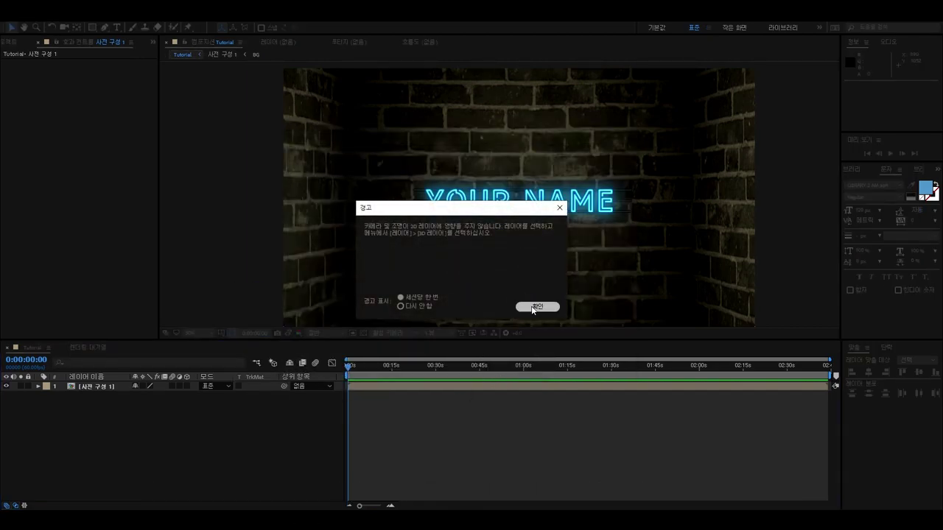
{"action": "left_click", "coordinate": [537, 307]}
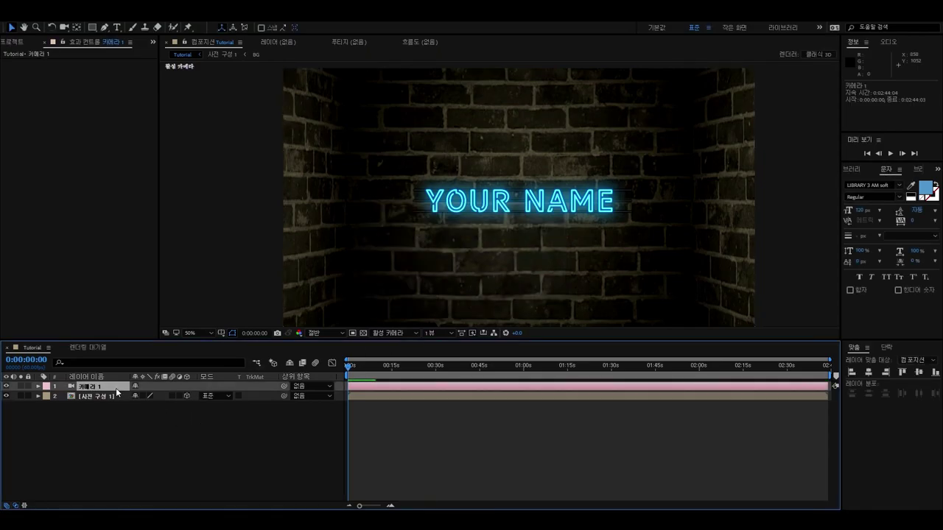
Try rotating the camera around the sample text with the Unified Camera Tool and undo the change
{"action": "left_click", "coordinate": [77, 29]}
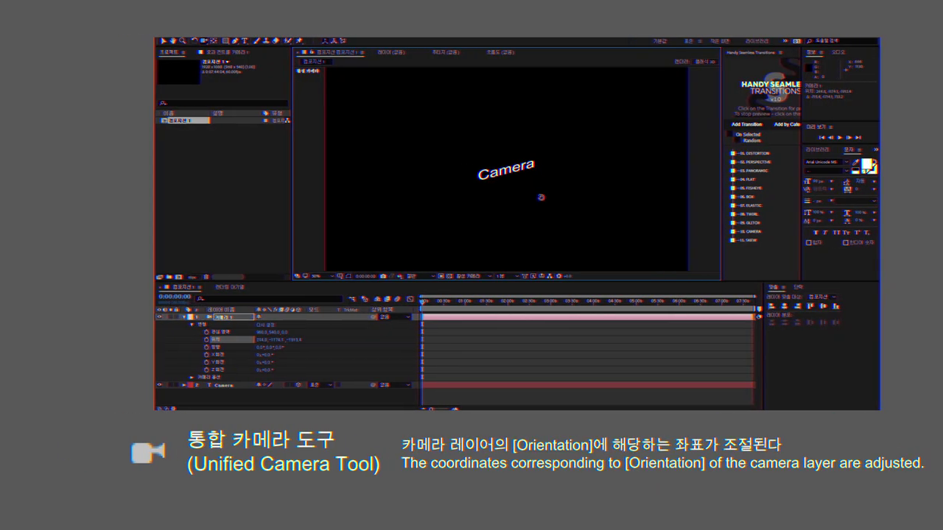
{"action": "left_click_drag", "start_coordinate": [540, 196], "coordinate": [467, 184]}
{"action": "key", "text": "ctrl+z"}
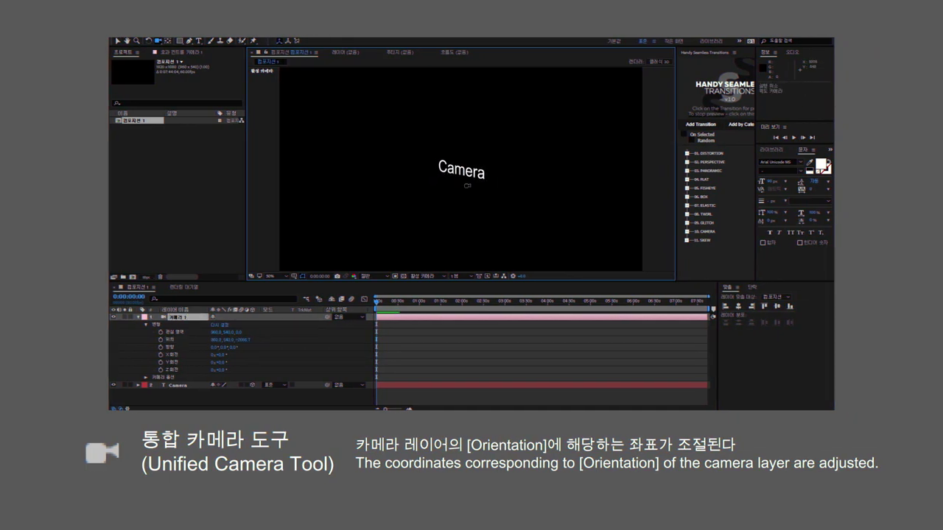
Try circling the camera around the sample text with the Orbit Camera Tool and undo the change
{"action": "left_click_drag", "start_coordinate": [159, 42], "coordinate": [193, 49]}
{"action": "left_click_drag", "start_coordinate": [515, 174], "coordinate": [499, 177]}
{"action": "left_click_drag", "start_coordinate": [458, 133], "coordinate": [539, 148]}
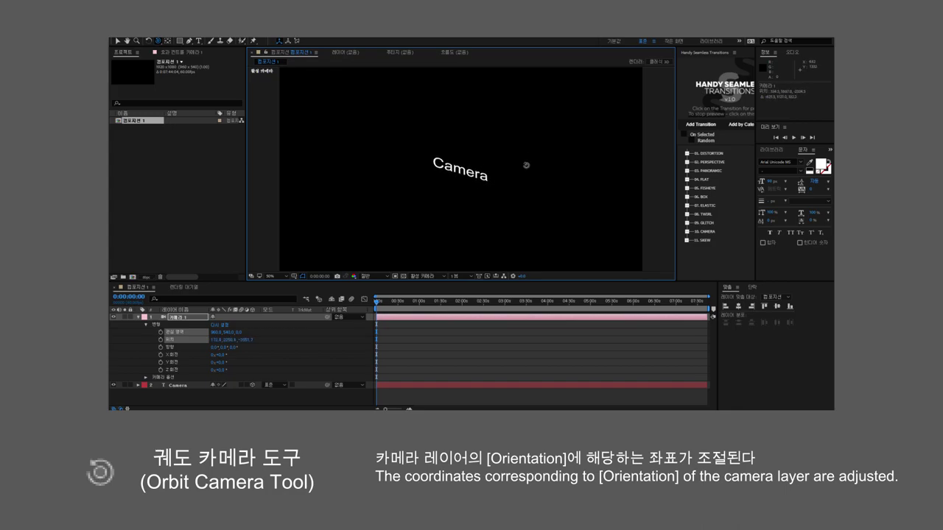
{"action": "key", "text": "ctrl+z"}
Try shifting the camera over the sample text with the Track XY Camera Tool
{"action": "left_click", "coordinate": [159, 43]}
{"action": "left_click", "coordinate": [187, 58]}
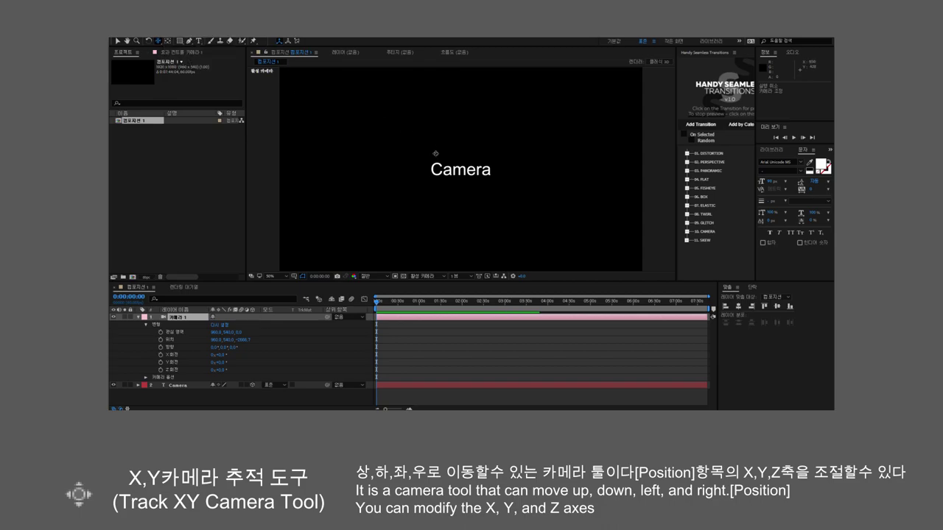
{"action": "mouse_move", "coordinate": [454, 157]}
{"action": "left_mouse_down"}
{"action": "mouse_move", "coordinate": [425, 202]}
{"action": "mouse_move", "coordinate": [451, 158]}
{"action": "mouse_move", "coordinate": [372, 157]}
{"action": "mouse_move", "coordinate": [511, 163]}
{"action": "mouse_move", "coordinate": [465, 148]}
{"action": "mouse_move", "coordinate": [474, 131]}
{"action": "mouse_move", "coordinate": [508, 141]}
{"action": "mouse_move", "coordinate": [477, 144]}
{"action": "mouse_move", "coordinate": [454, 161]}
{"action": "left_mouse_up"}
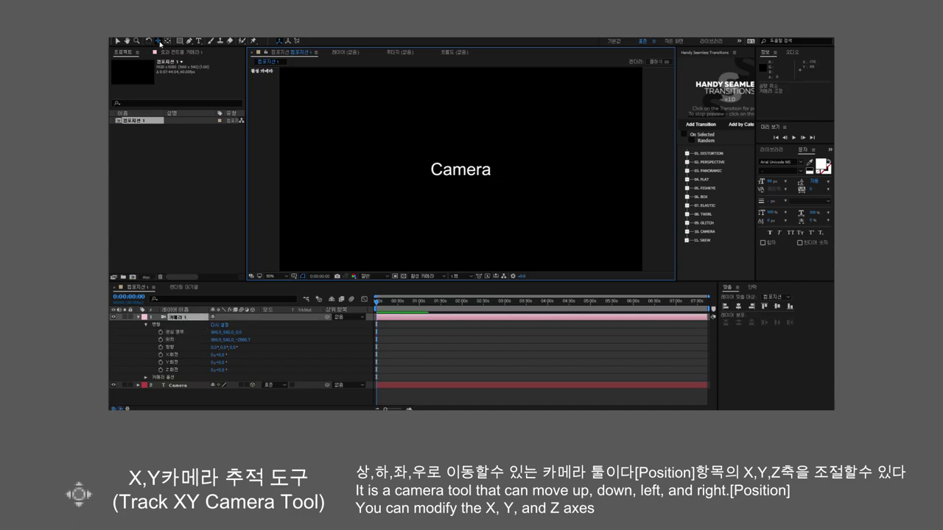
Try moving the camera nearer to and farther from the sample text with the Track Z Camera Tool
{"action": "left_click", "coordinate": [158, 42]}
{"action": "left_click", "coordinate": [187, 65]}
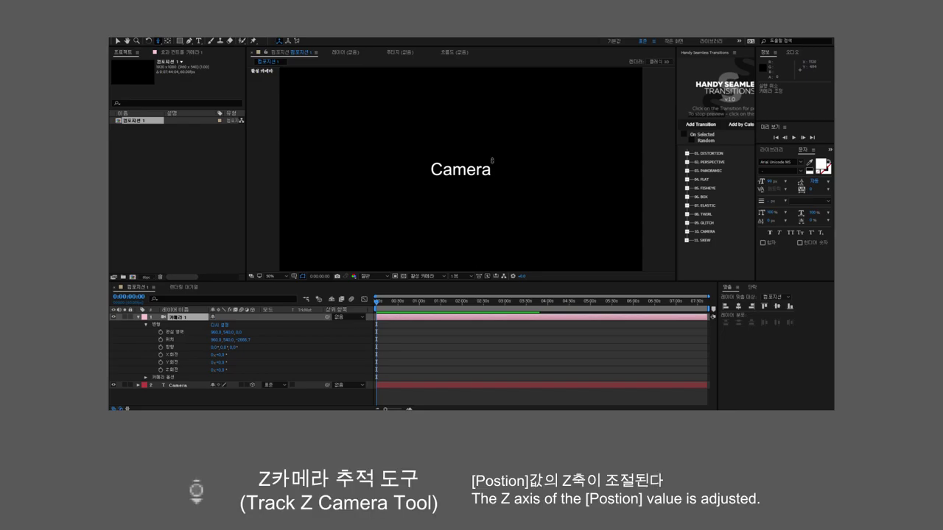
{"action": "left_click_drag", "start_coordinate": [537, 188], "coordinate": [541, 211]}
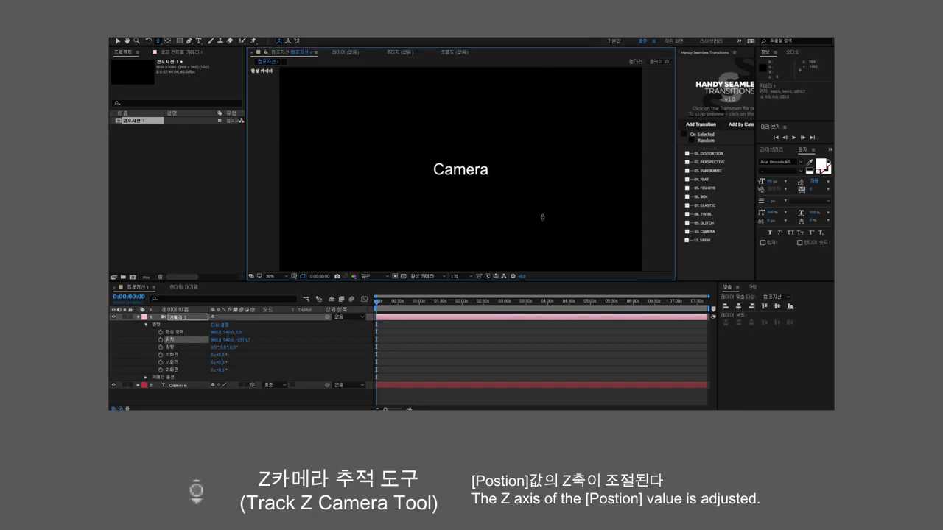
{"action": "left_click_drag", "start_coordinate": [546, 150], "coordinate": [566, 158]}
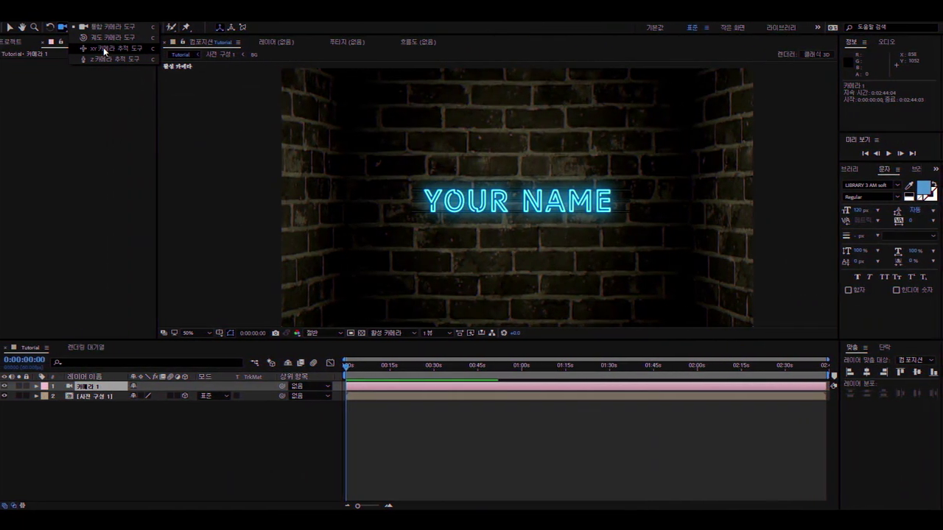
Pull the camera back from the neon brick scene along the Z axis with the Track Z Camera Tool
{"action": "left_click", "coordinate": [103, 47]}
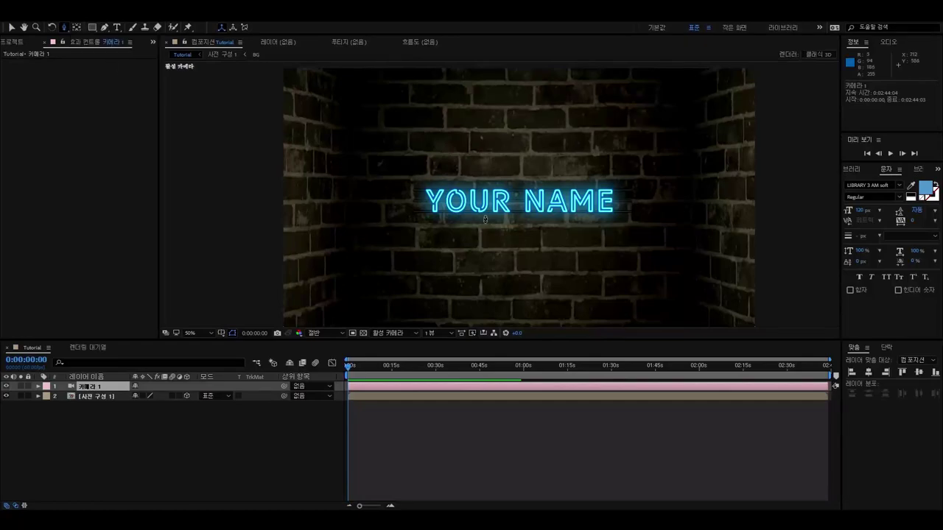
{"action": "left_click_drag", "start_coordinate": [501, 196], "coordinate": [512, 234]}
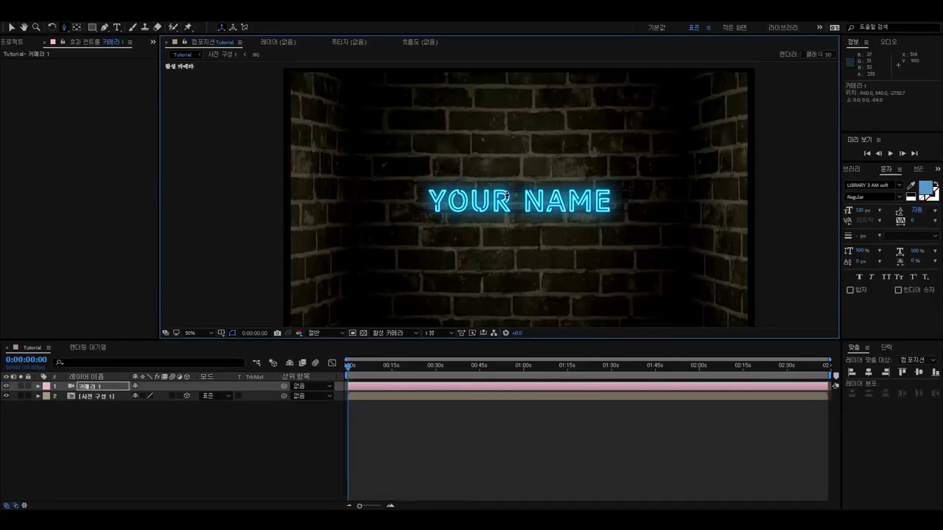
{"action": "scroll", "coordinate": [512, 234], "scroll_direction": "down", "scroll_amount": 1}
Scale up the pre-composed scene layer until it extends past the composition frame on all sides
{"action": "left_click", "coordinate": [110, 397]}
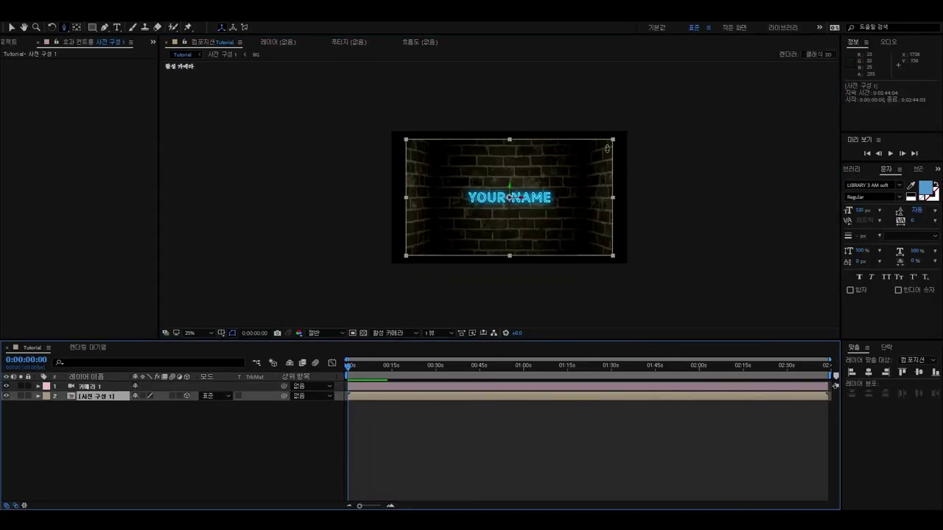
{"action": "key", "text": "v"}
{"action": "left_click_drag", "start_coordinate": [612, 139], "coordinate": [648, 118]}
{"action": "left_click", "coordinate": [134, 443]}
Push the camera in toward the neon title with the Track Z Camera Tool, to a Z position of about -1892.5
{"action": "left_click", "coordinate": [88, 386]}
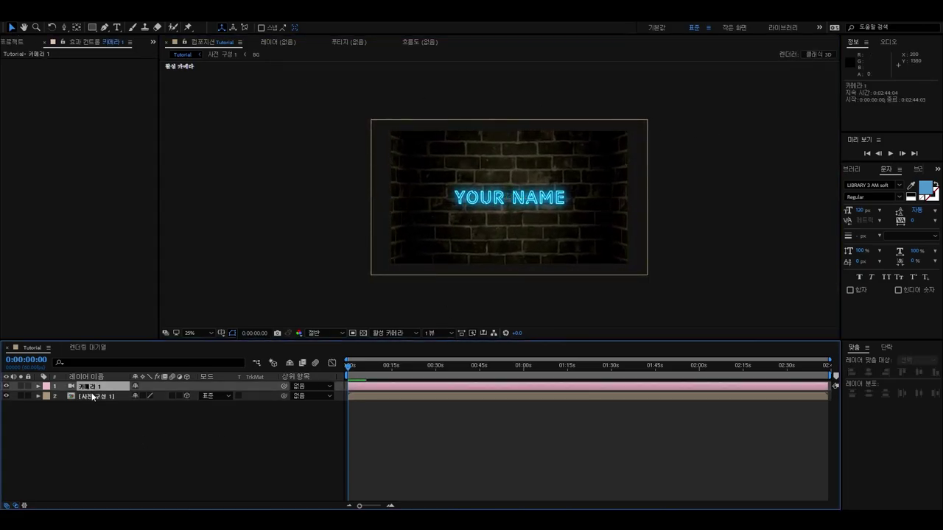
{"action": "left_click", "coordinate": [64, 27]}
{"action": "left_click_drag", "start_coordinate": [480, 210], "coordinate": [484, 224]}
{"action": "scroll", "coordinate": [494, 217], "scroll_direction": "up", "scroll_amount": 4}
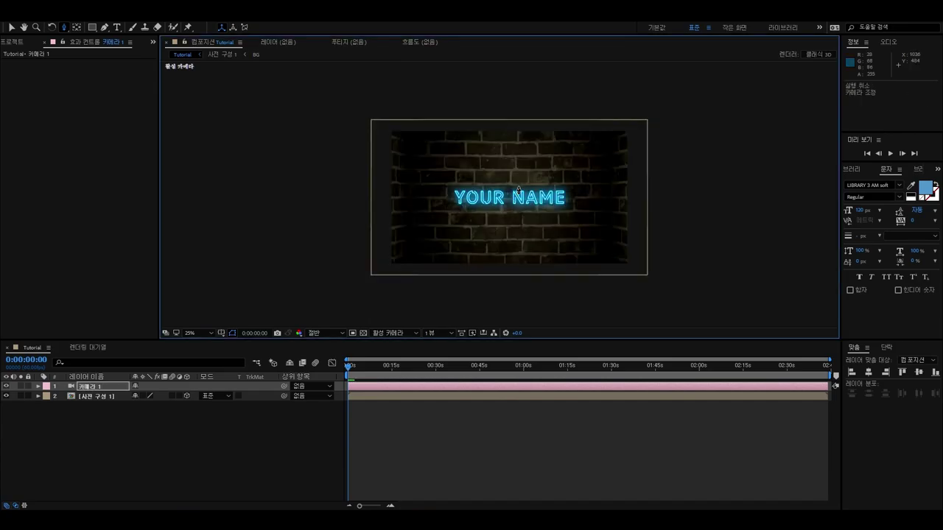
{"action": "scroll", "coordinate": [516, 207], "scroll_direction": "down", "scroll_amount": 1}
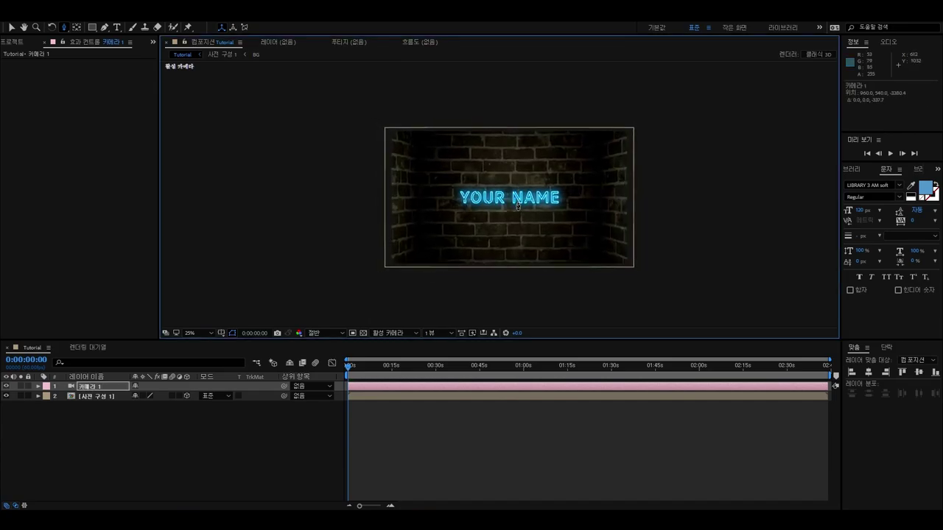
{"action": "scroll", "coordinate": [519, 192], "scroll_direction": "up", "scroll_amount": 5}
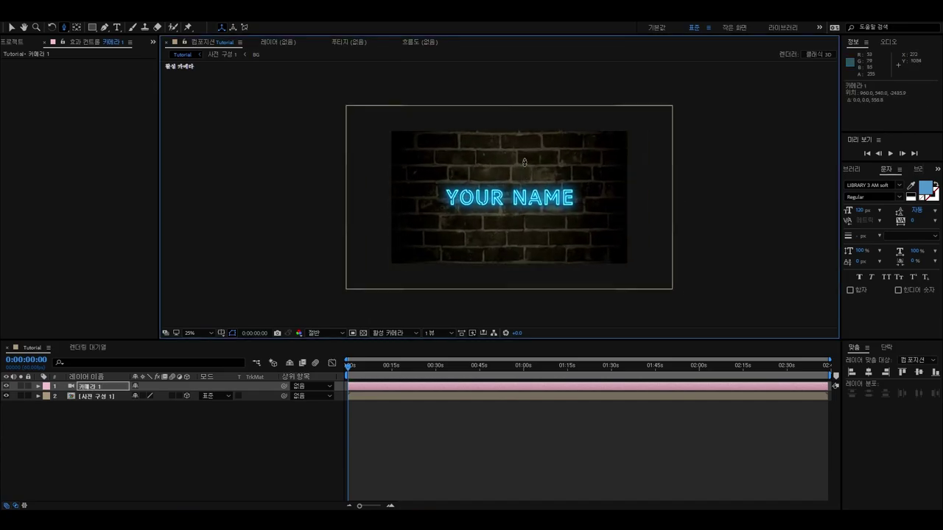
{"action": "left_click", "coordinate": [224, 437]}
Keyframe the camera's Point of Interest and Position at the start, and pull it back to Z about -2920 at 0:00:01:31
{"action": "left_click", "coordinate": [39, 387]}
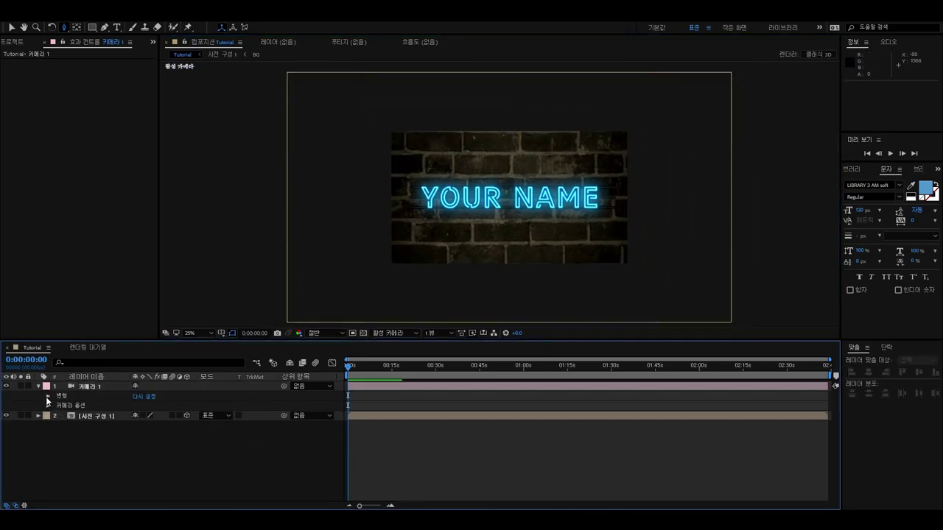
{"action": "left_click", "coordinate": [48, 396]}
{"action": "left_click", "coordinate": [68, 406]}
{"action": "left_click", "coordinate": [68, 415]}
{"action": "left_click_drag", "start_coordinate": [348, 366], "coordinate": [353, 369]}
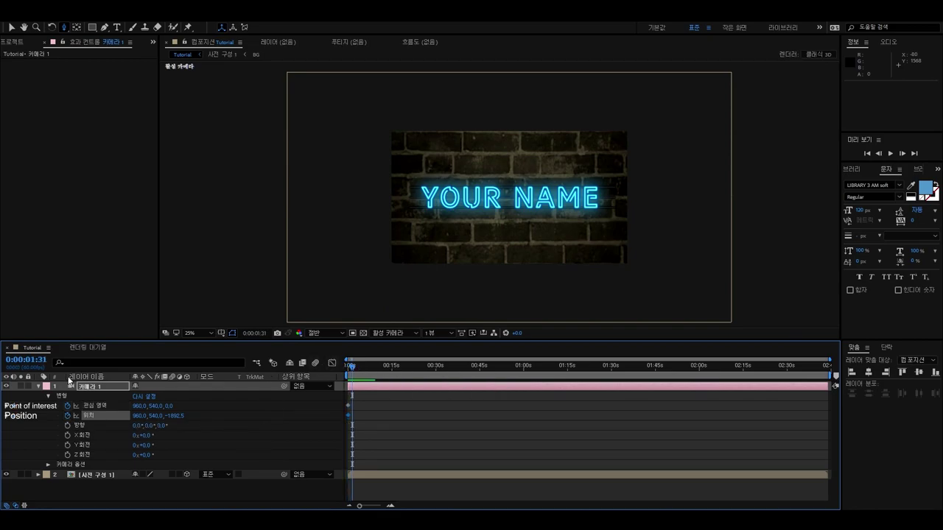
{"action": "left_click_drag", "start_coordinate": [490, 188], "coordinate": [491, 281]}
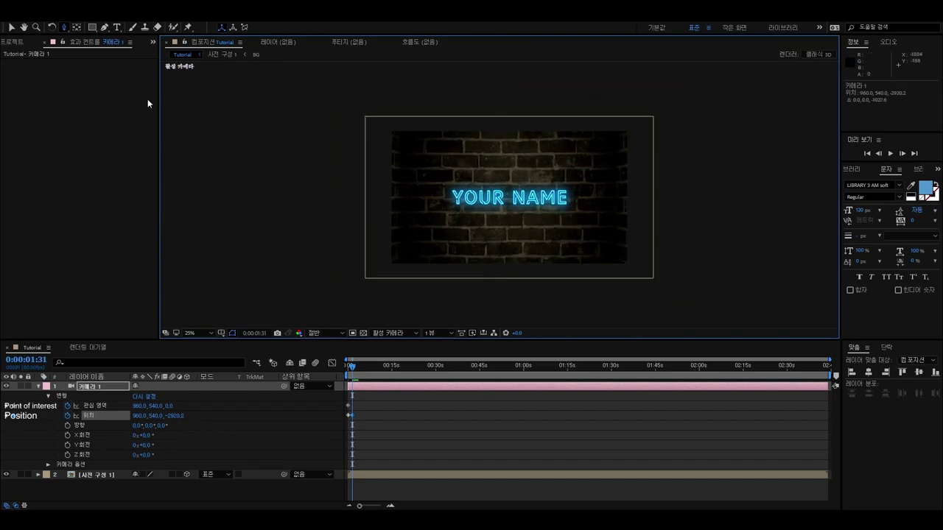
Orbit the camera to one side and shift it with Track XY at 0:00:01:31, to Position about 275.7, 526.9, -2840
{"action": "left_click", "coordinate": [64, 28]}
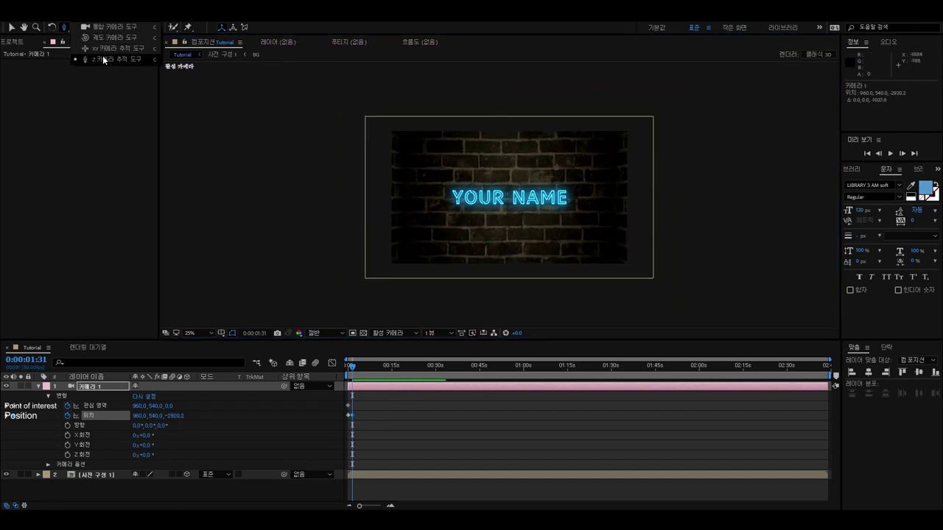
{"action": "left_click", "coordinate": [113, 41]}
{"action": "mouse_move", "coordinate": [518, 212]}
{"action": "left_mouse_down"}
{"action": "mouse_move", "coordinate": [517, 201]}
{"action": "mouse_move", "coordinate": [516, 219]}
{"action": "mouse_move", "coordinate": [525, 213]}
{"action": "left_mouse_up"}
{"action": "left_click_drag", "start_coordinate": [64, 27], "coordinate": [96, 49]}
{"action": "left_click_drag", "start_coordinate": [483, 186], "coordinate": [493, 188]}
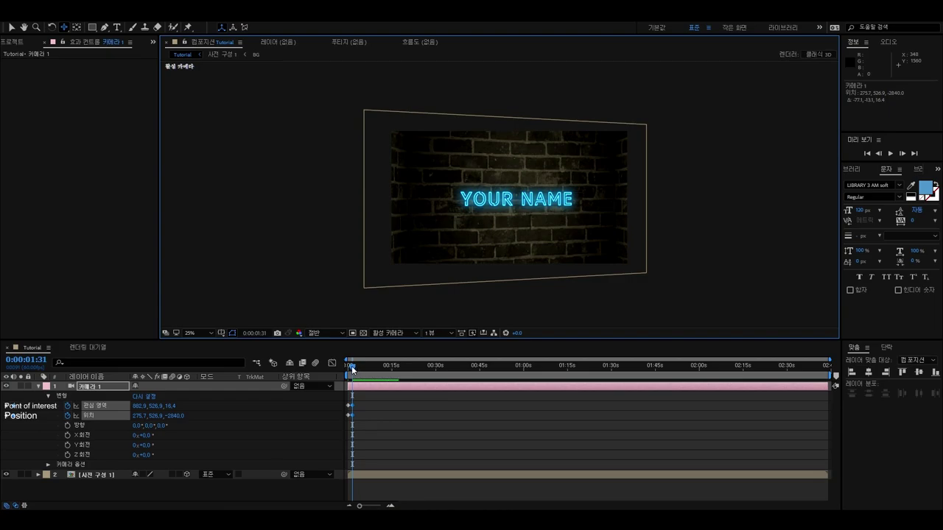
Apply Easy Ease to the camera's Point of Interest and Position keyframes, previewing the move before and after
{"action": "left_click_drag", "start_coordinate": [352, 369], "coordinate": [347, 369]}
{"action": "key", "text": "space"}
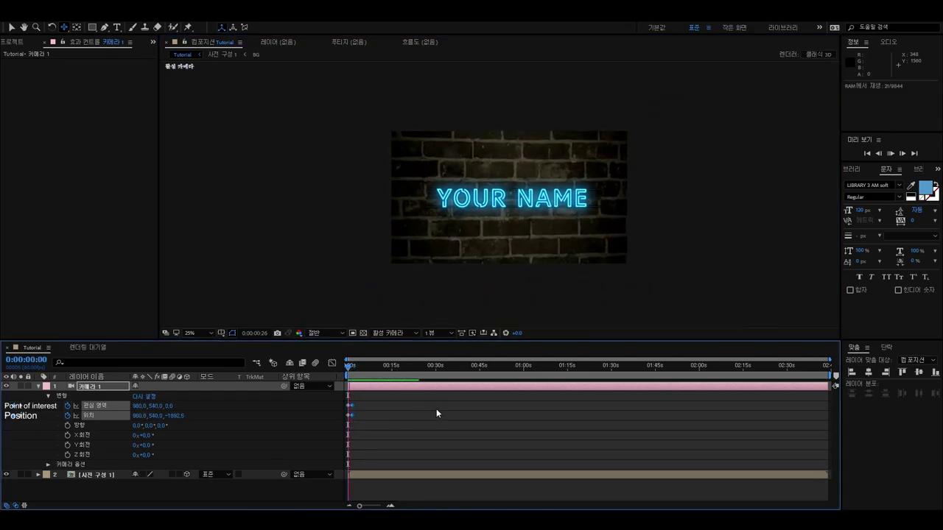
{"action": "key", "text": "space"}
{"action": "left_click_drag", "start_coordinate": [364, 400], "coordinate": [347, 425]}
{"action": "key", "text": "F9"}
{"action": "key", "text": "space"}
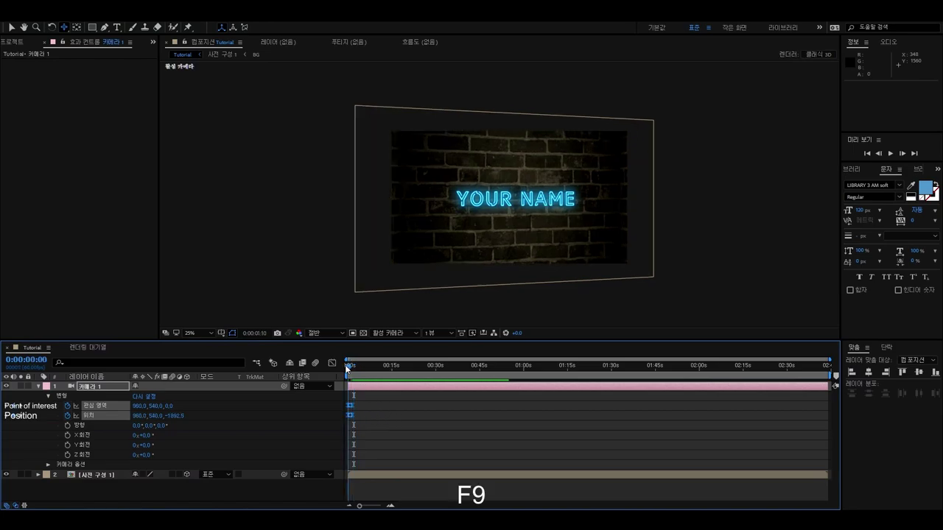